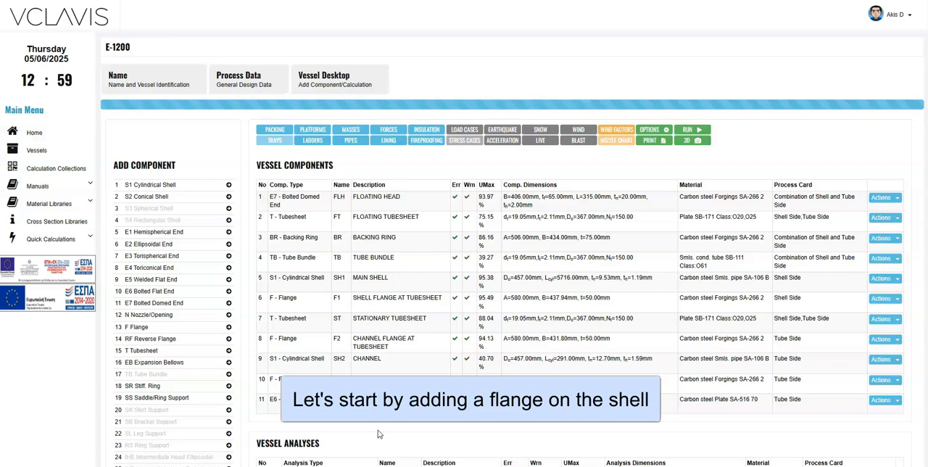
Step: Add a flange component named F4 with the description SHELL FLANGE AT SHELL COVER
left_click(138, 327)
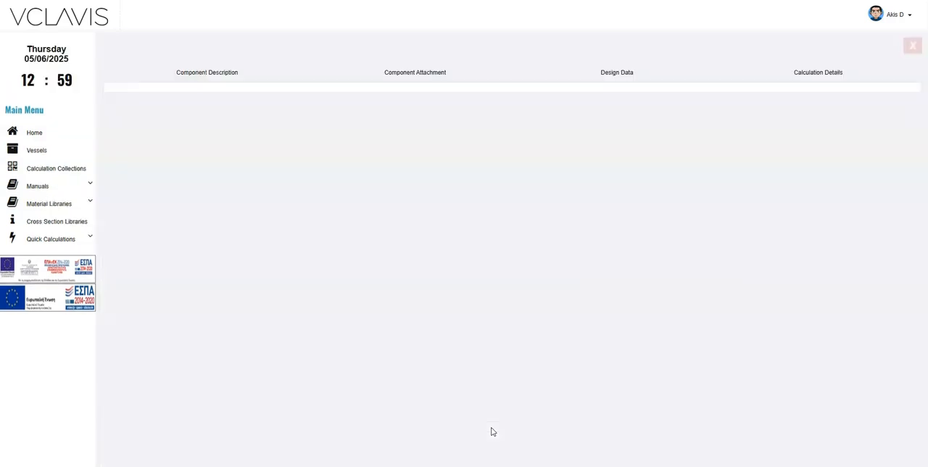
left_click(491, 432)
left_click(325, 157)
type("f3")
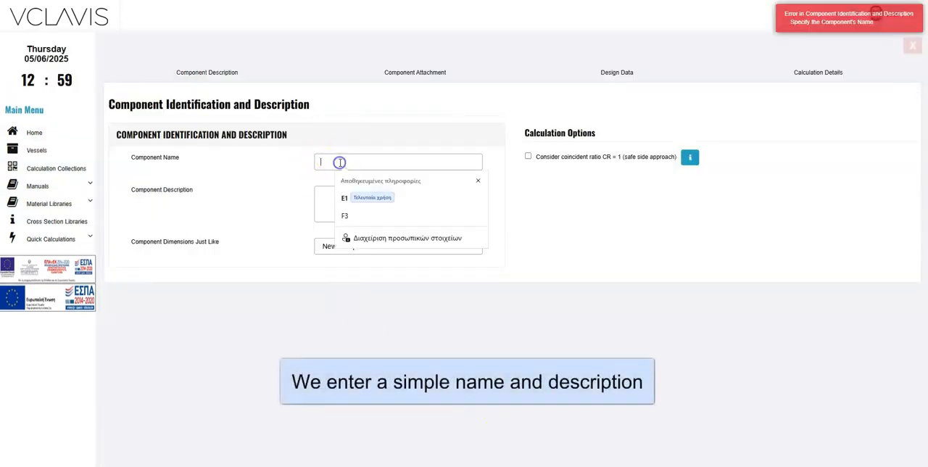
left_click_drag(340, 163, 278, 181)
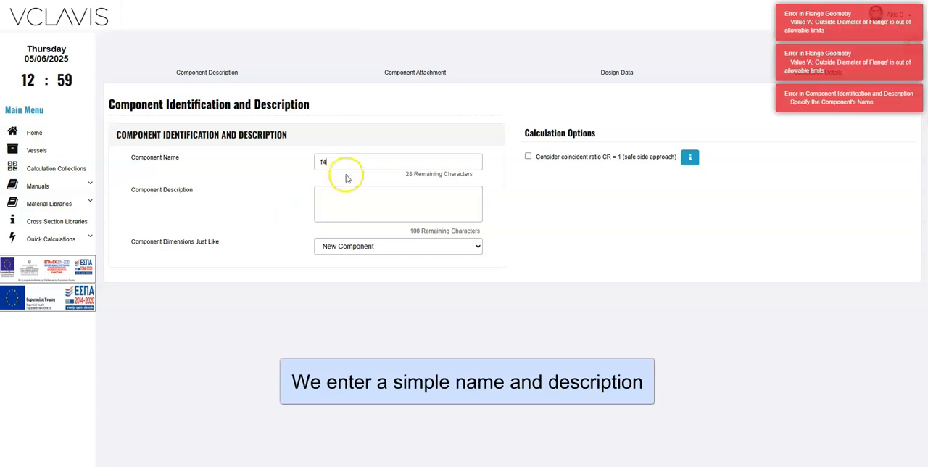
key("BackSpace")
type("f4")
left_click(327, 192)
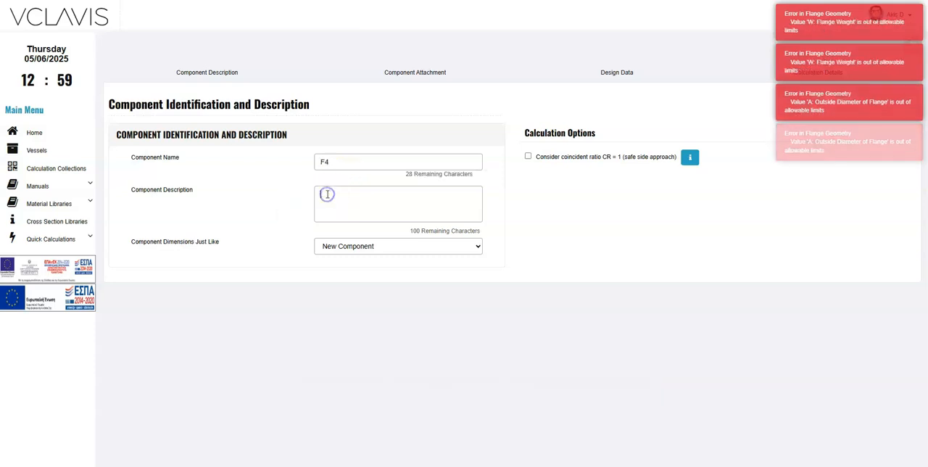
left_click(346, 200)
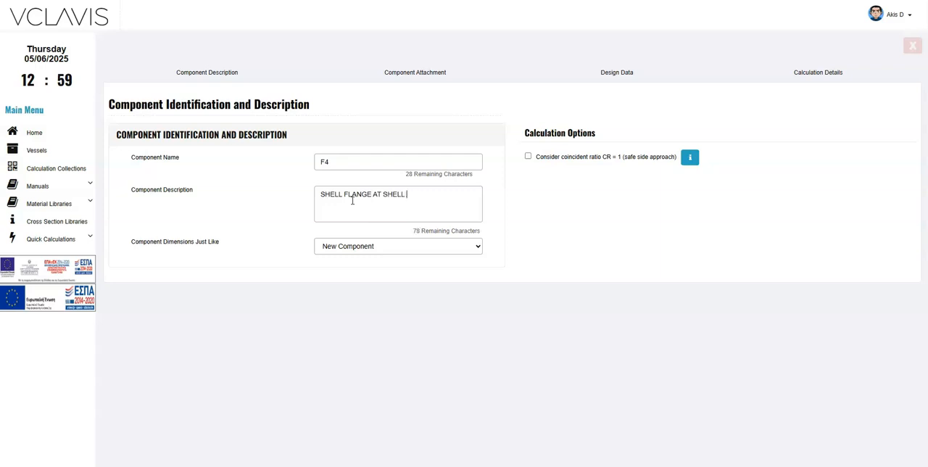
Step: Attach the flange to S1 - Cylindrical Shell - SH1 at location Along X axis 0
left_click(408, 76)
left_click(346, 163)
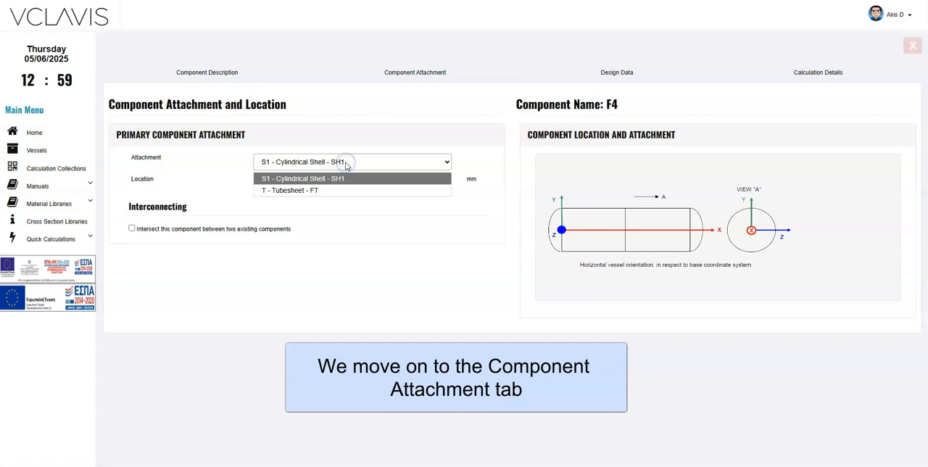
left_click(346, 162)
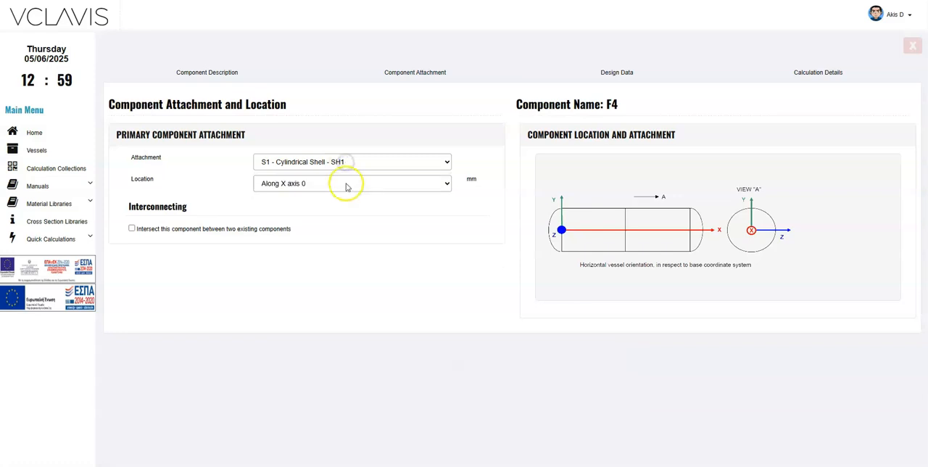
left_click(346, 184)
left_click(346, 186)
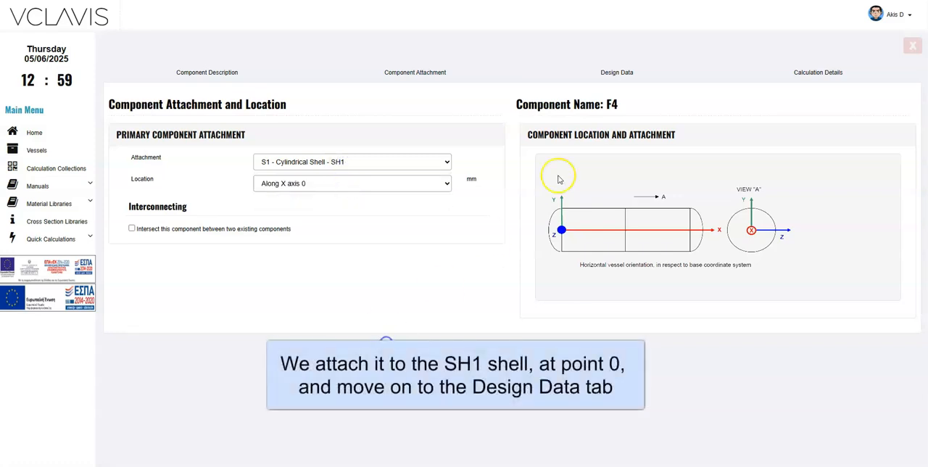
Step: Set the flange design data to Perform Detailed Calculations (use Appendix 2) with the User Defined Flange standard
left_click(614, 74)
left_click(171, 139)
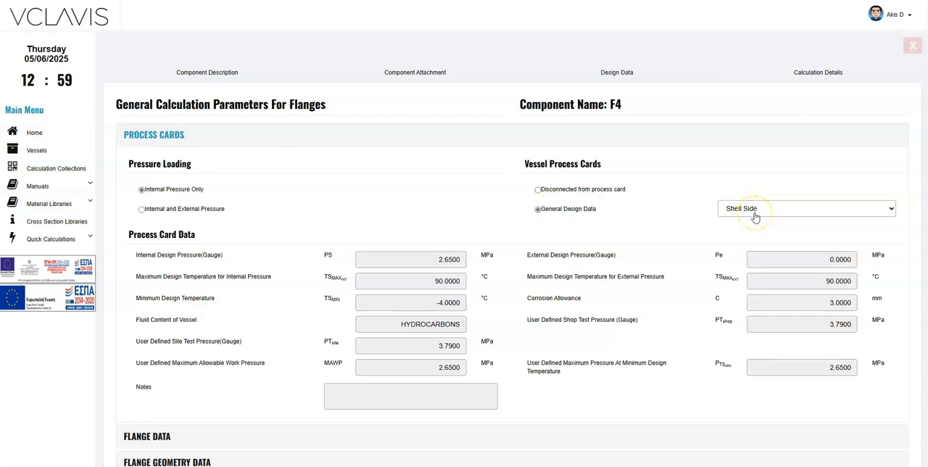
left_click(179, 136)
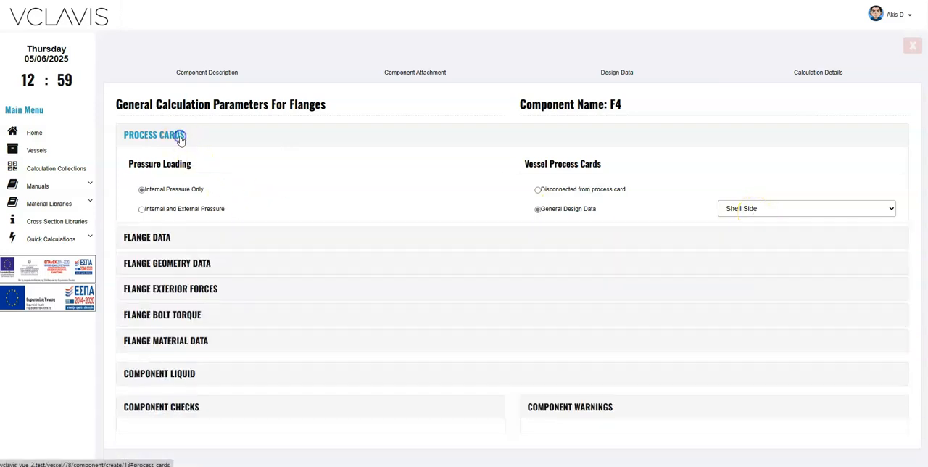
left_click(157, 161)
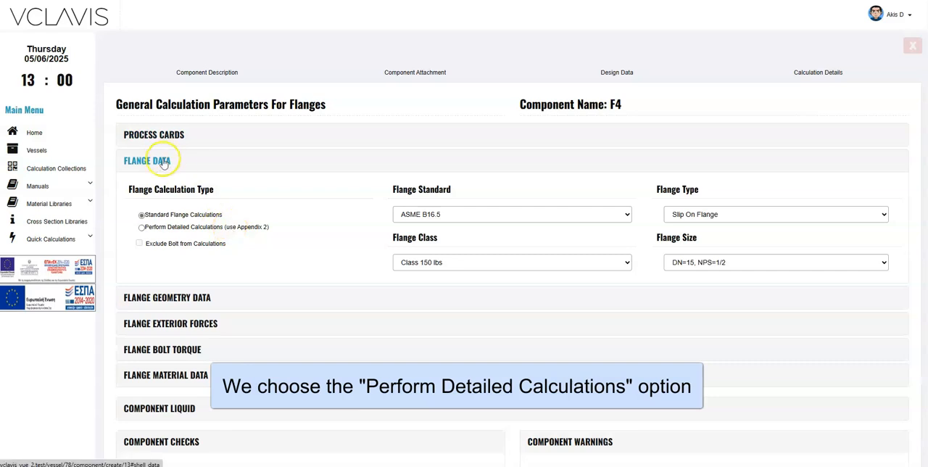
left_click(209, 227)
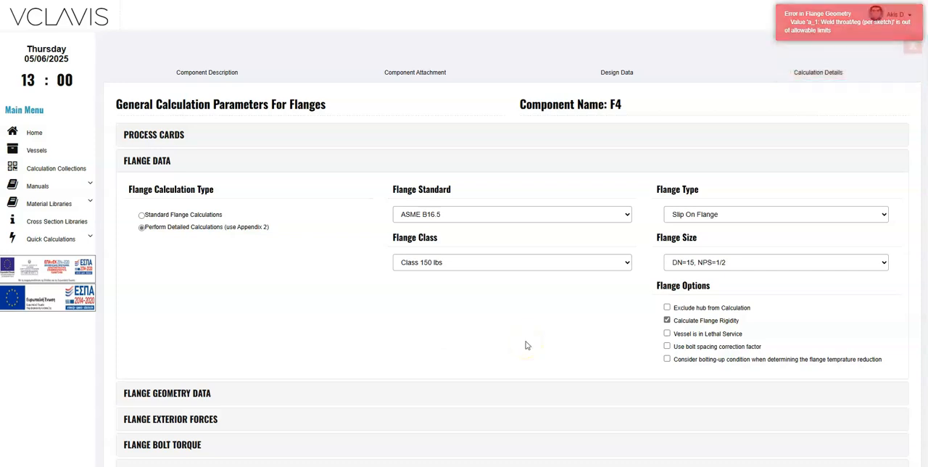
left_click(499, 212)
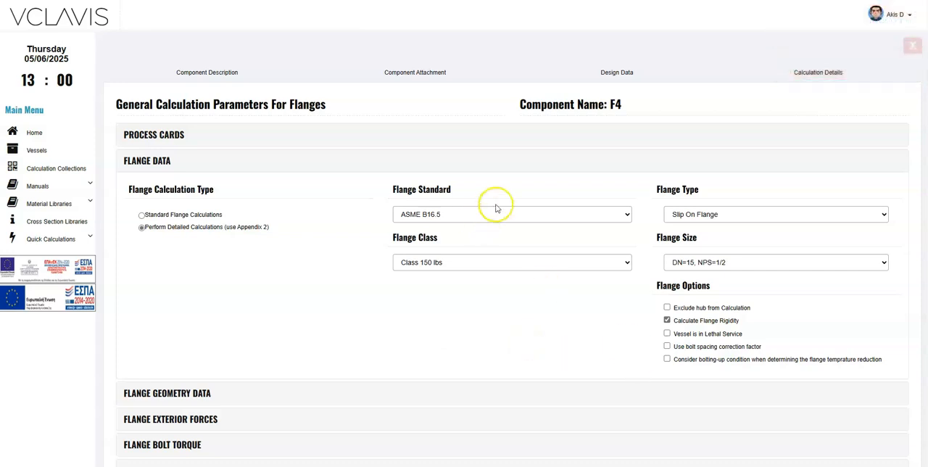
left_click(499, 269)
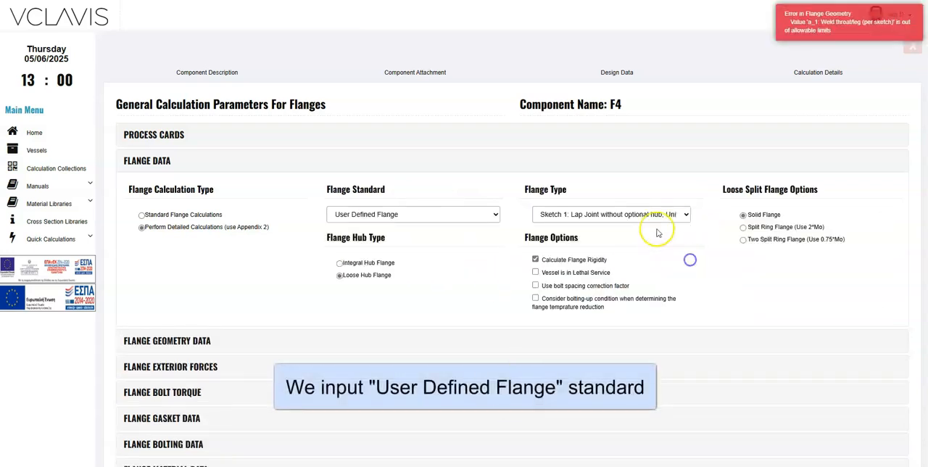
Step: Enable Vessel is in Lethal Service and choose Integral Hub Flange with type Sketch 6: Weld Neck with maximum hub slope 1:3
left_click(557, 270)
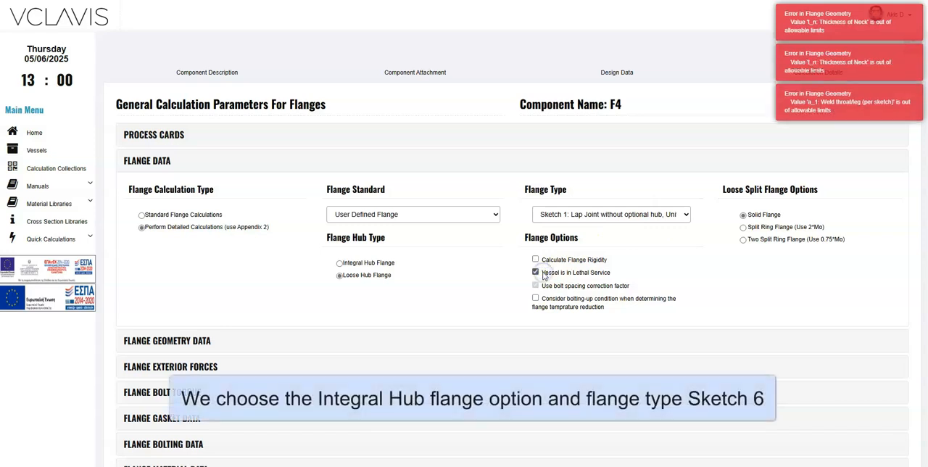
left_click(368, 264)
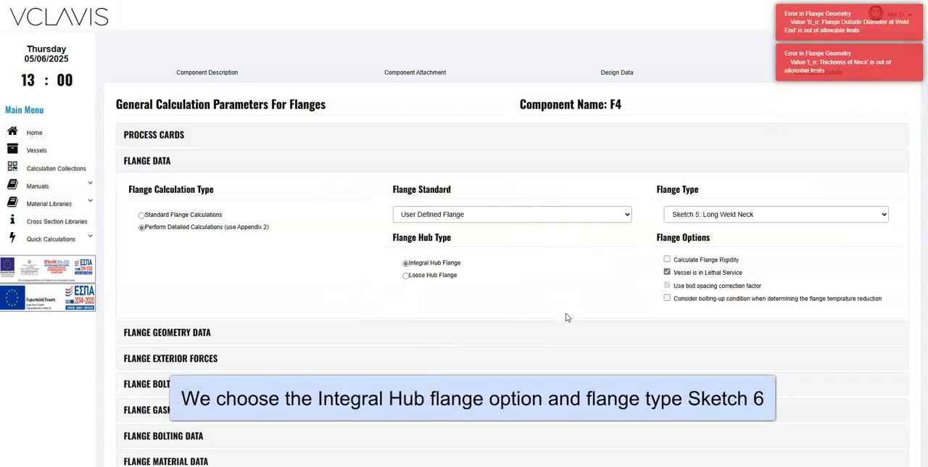
left_click(744, 214)
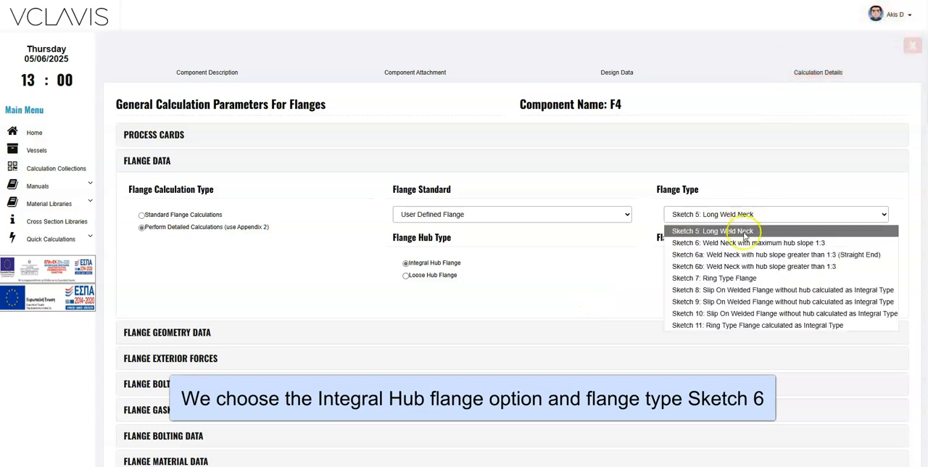
left_click(747, 242)
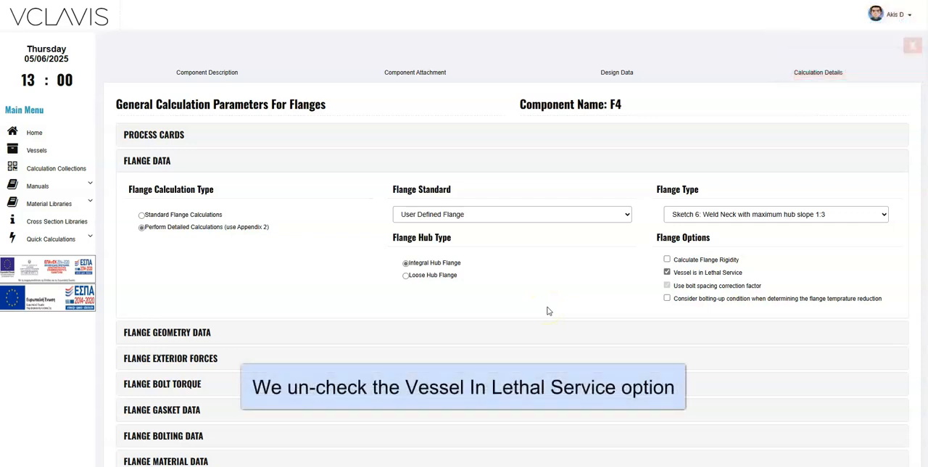
Step: Disable Vessel is in Lethal Service and enable Calculate Flange Rigidity, keeping the bolt spacing correction factor in use
left_click(667, 272)
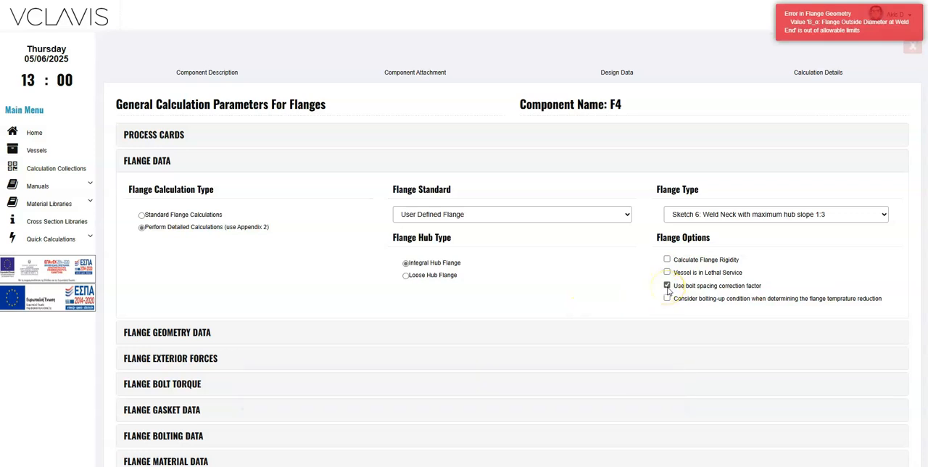
left_click(667, 259)
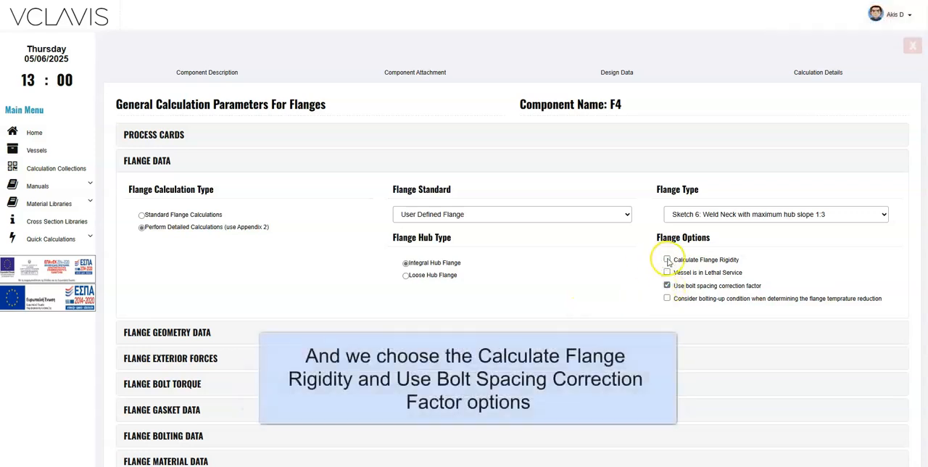
left_click(520, 306)
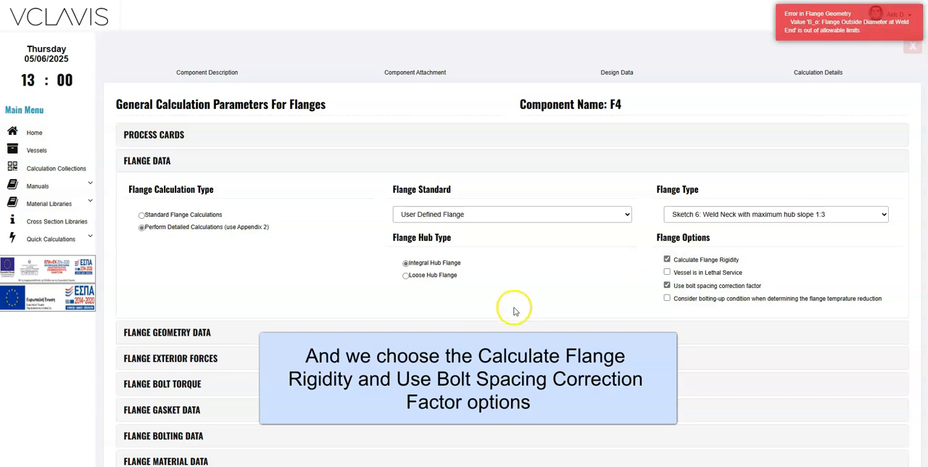
left_click(142, 160)
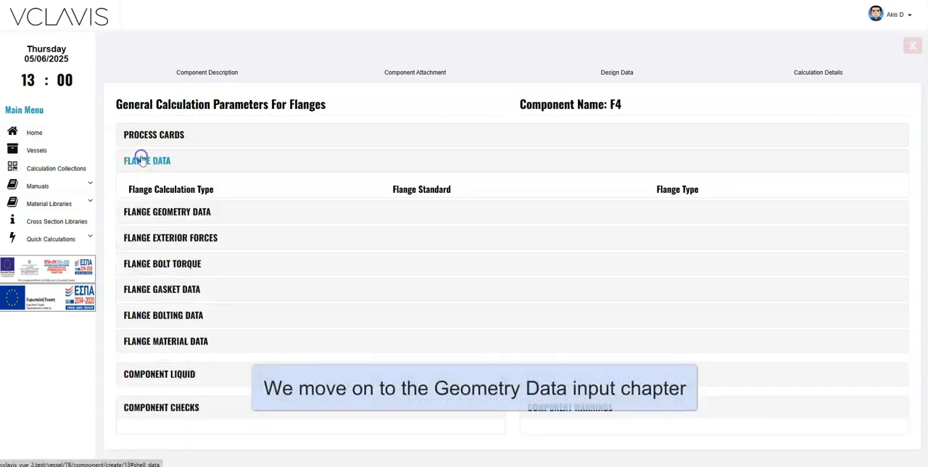
Step: Set the outside diameter of the flange to 650 mm in the flange geometry data
left_click(166, 188)
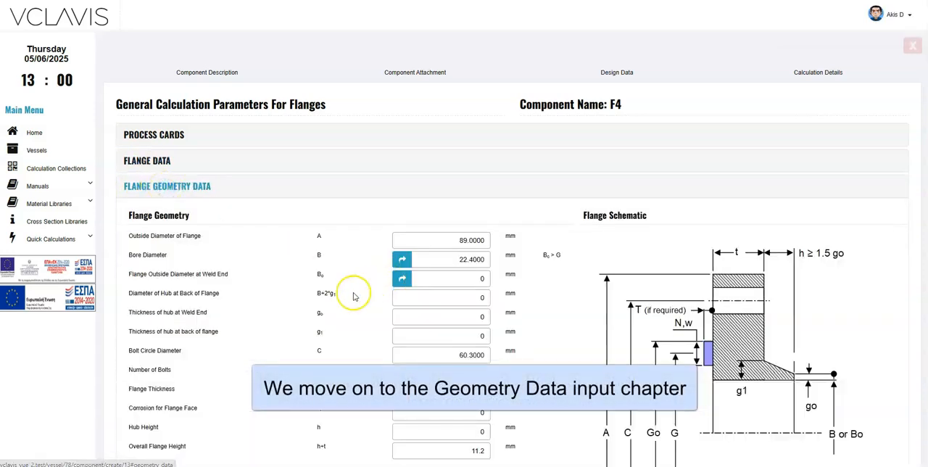
scroll(352, 292, "down", 3)
left_click(462, 99)
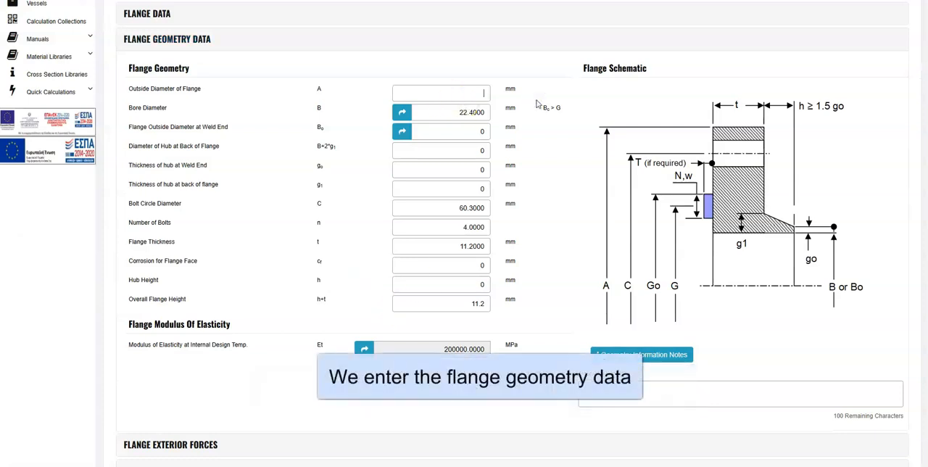
type("650")
left_click(537, 181)
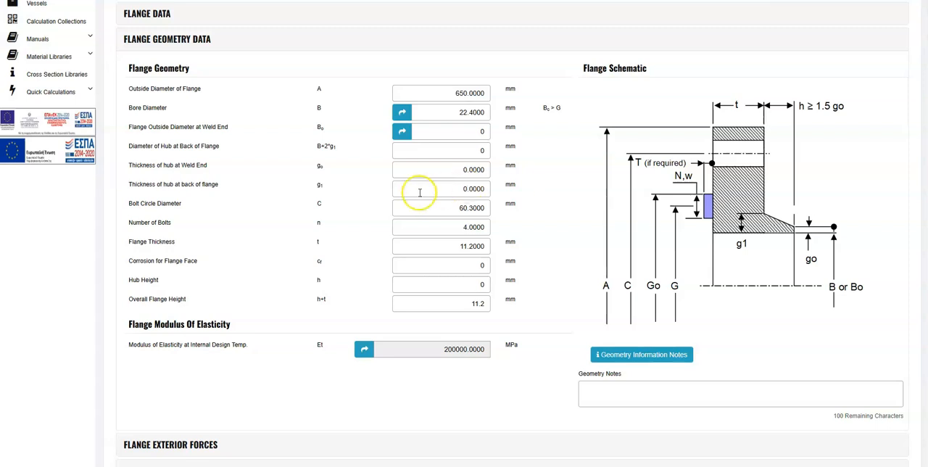
Step: Set the flange bore diameter B to 438.16 mm and the outside diameter at weld end Bo to 457.2 mm
left_click(413, 169)
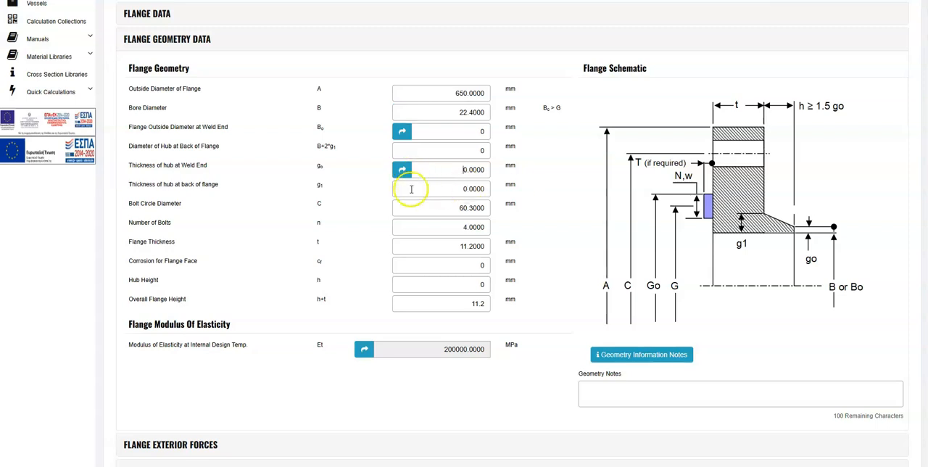
left_click(409, 114)
left_click(409, 131)
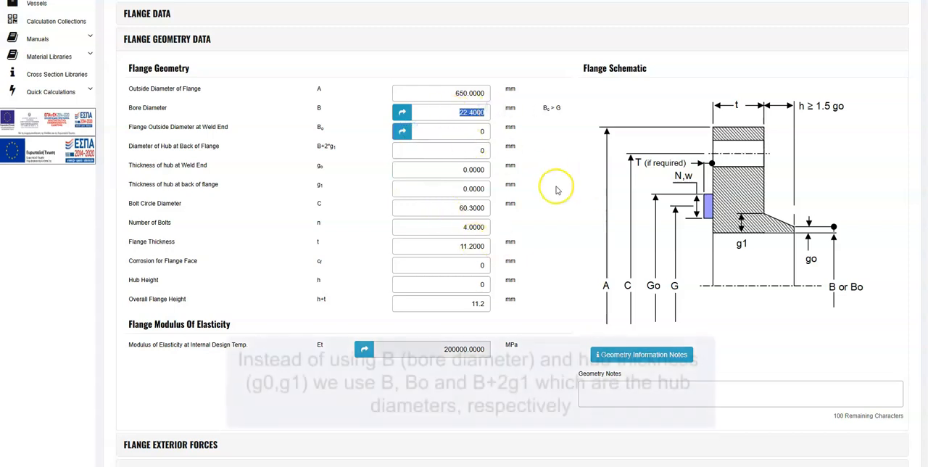
type("43")
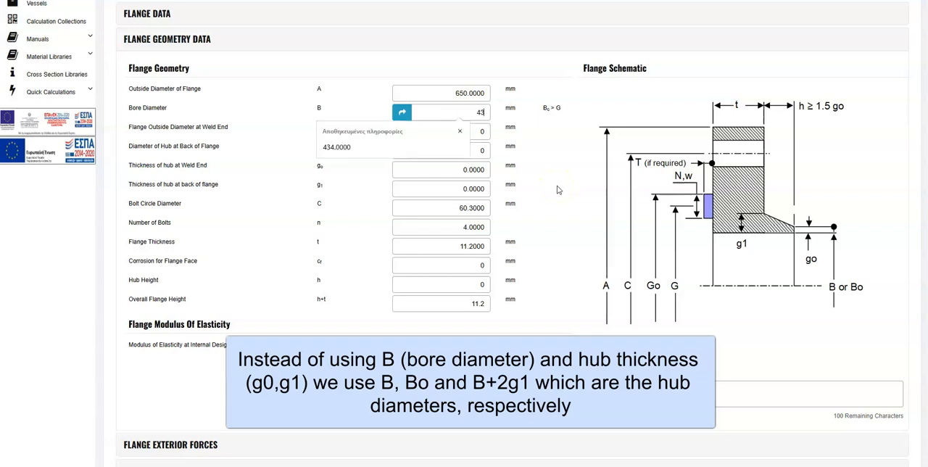
type("48.16")
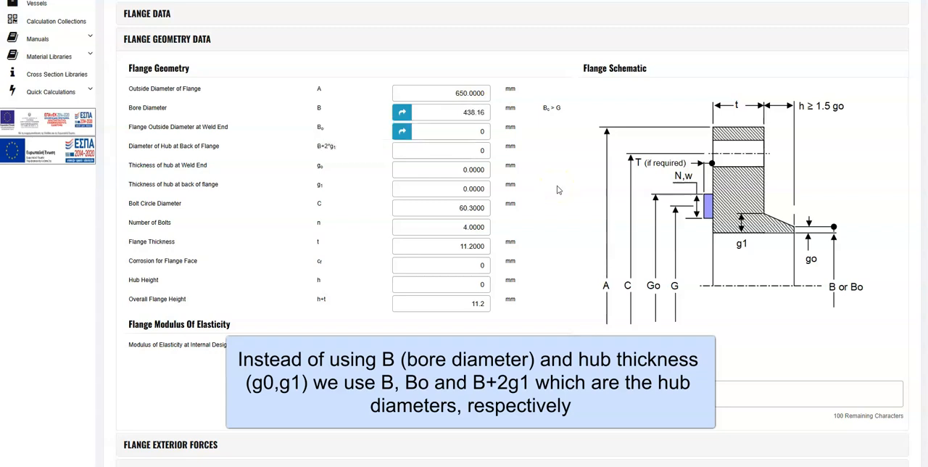
left_click(558, 190)
left_click(439, 132)
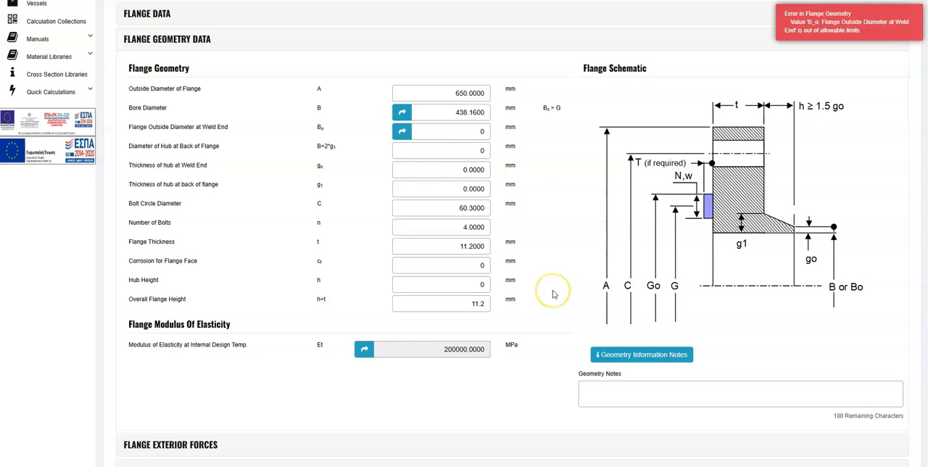
type("457.2")
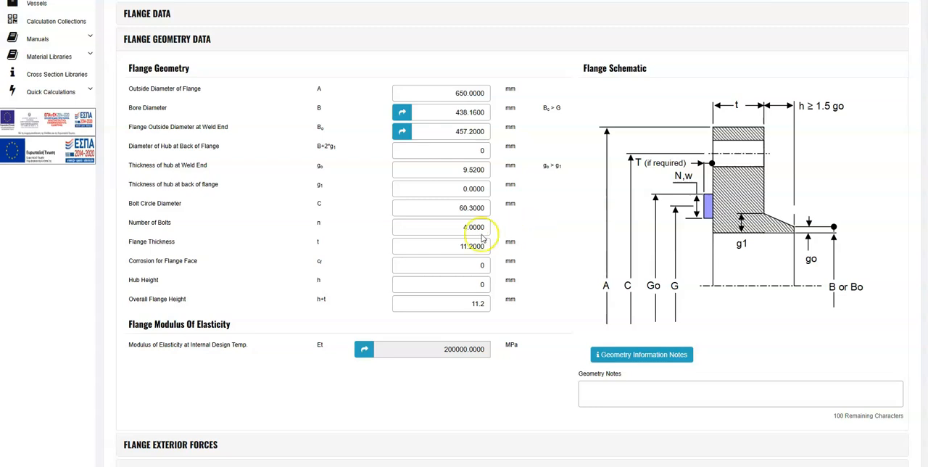
Step: Set the diameter of hub at back of flange to 476 mm and the bolt circle diameter to 605 mm
left_click(462, 152)
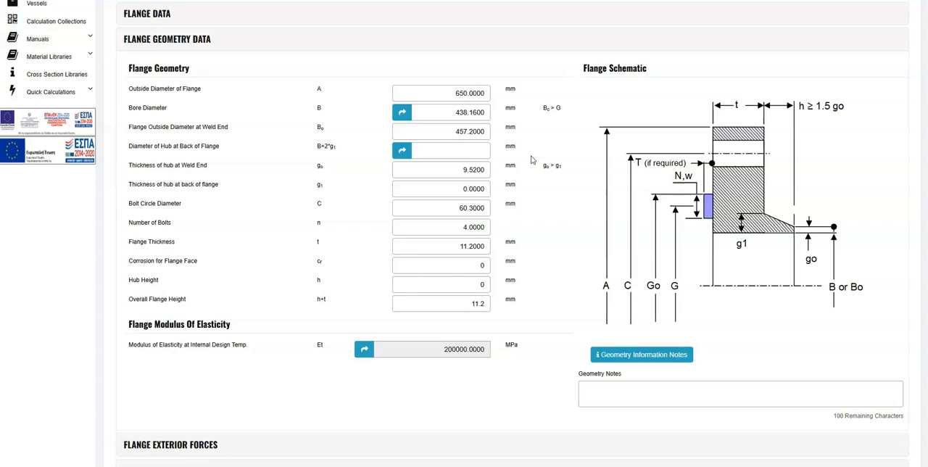
left_click(545, 253)
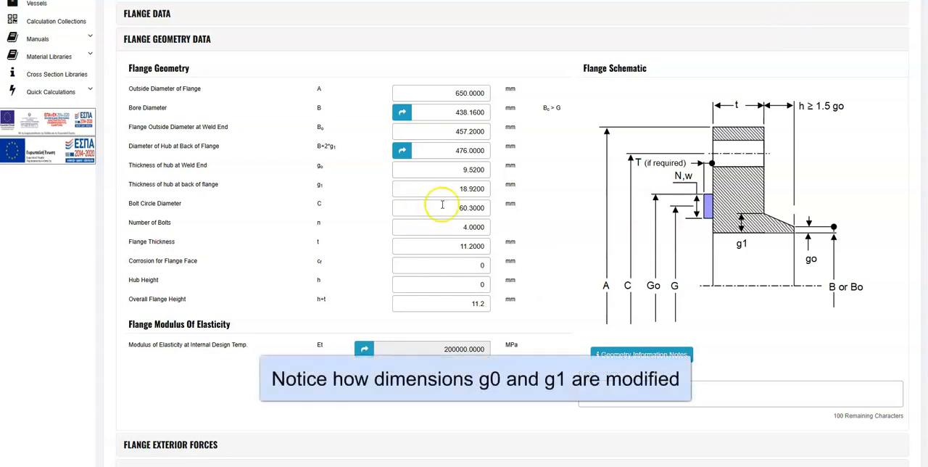
key("BackSpace")
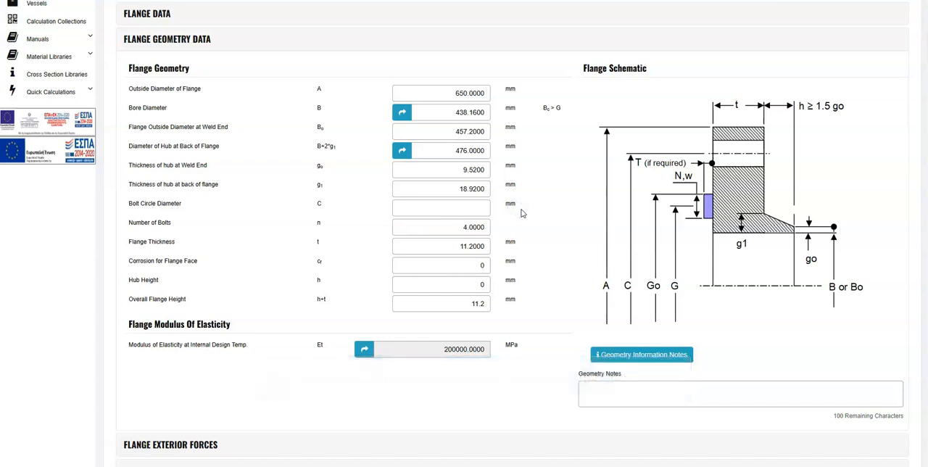
left_click(548, 247)
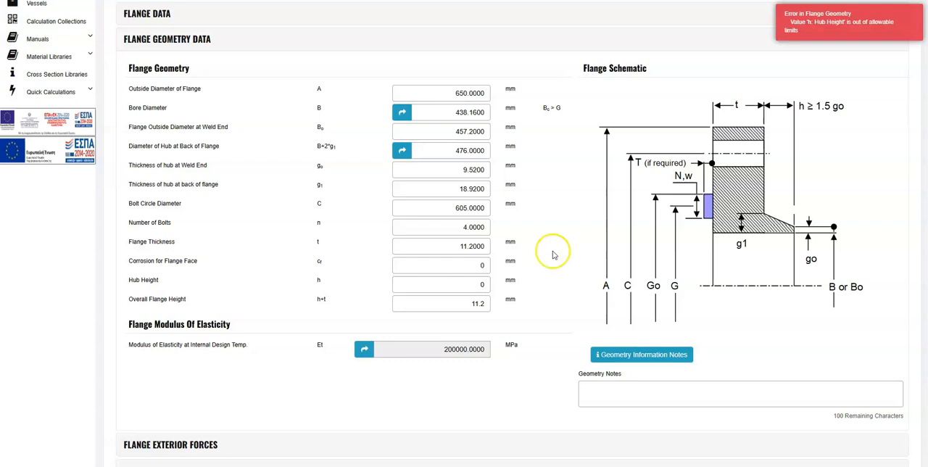
Step: Set the number of bolts to 32, the flange thickness to 59 mm and the hub height to 35 mm
left_click(471, 227)
type("32")
key("Tab")
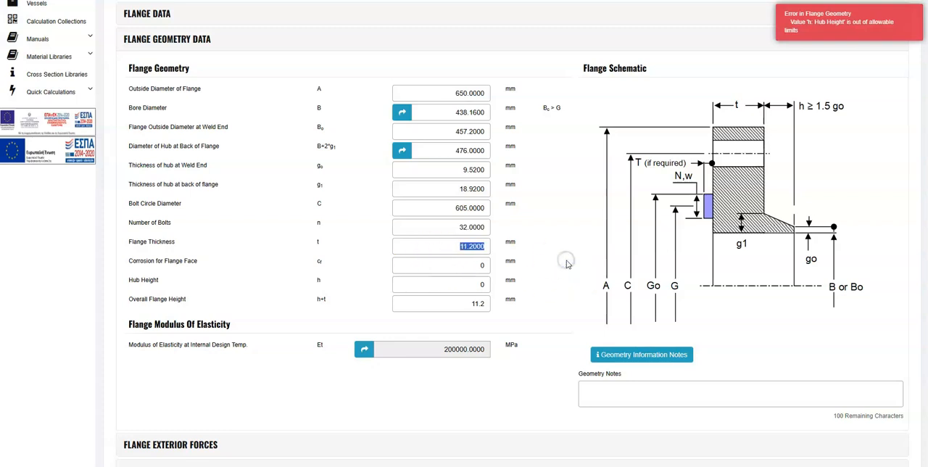
type("59")
left_click(568, 265)
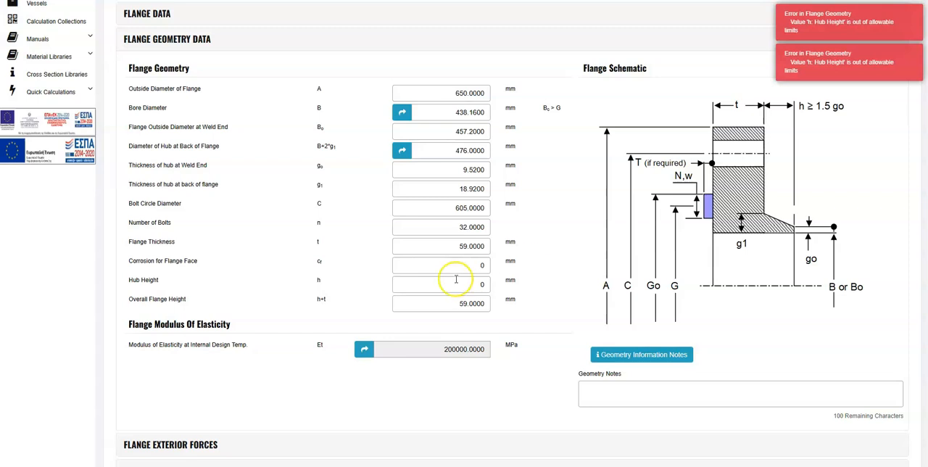
type("35")
left_click(517, 294)
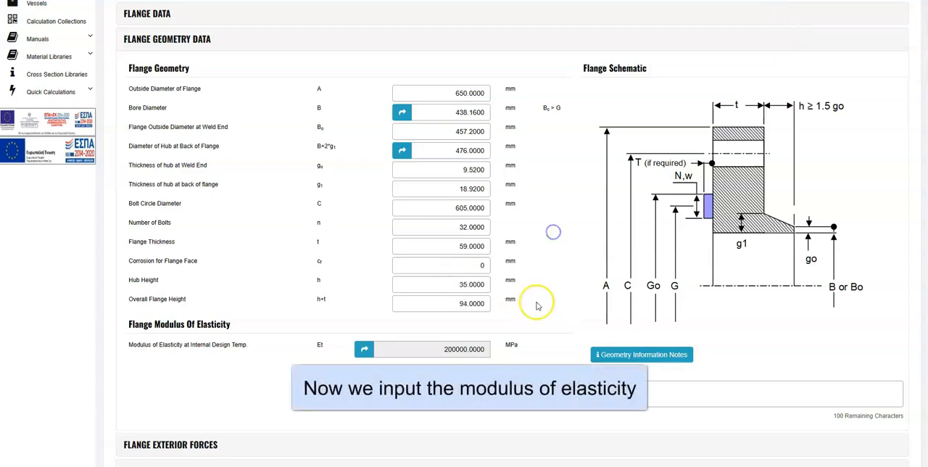
Step: Assign the modulus of elasticity from table TM1 Ferrous materials for carbon steels with C ≤ 0.30%, and close the flange geometry data
left_click(364, 349)
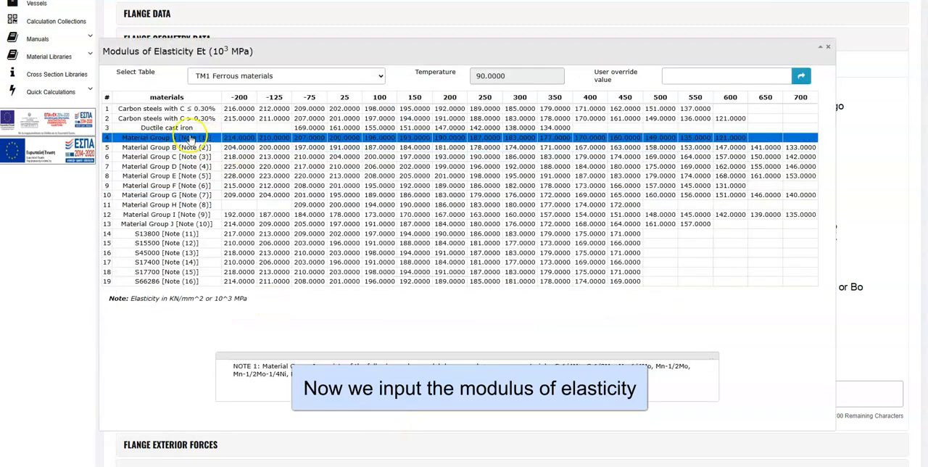
left_click(193, 110)
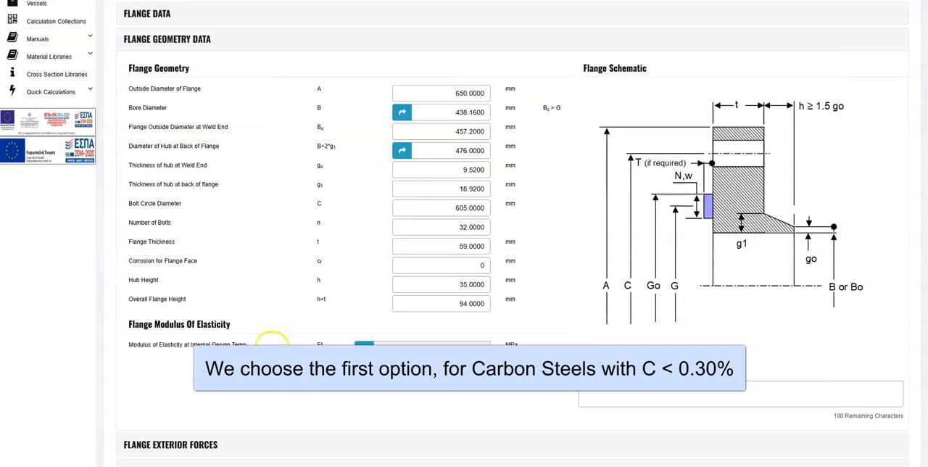
left_click(156, 39)
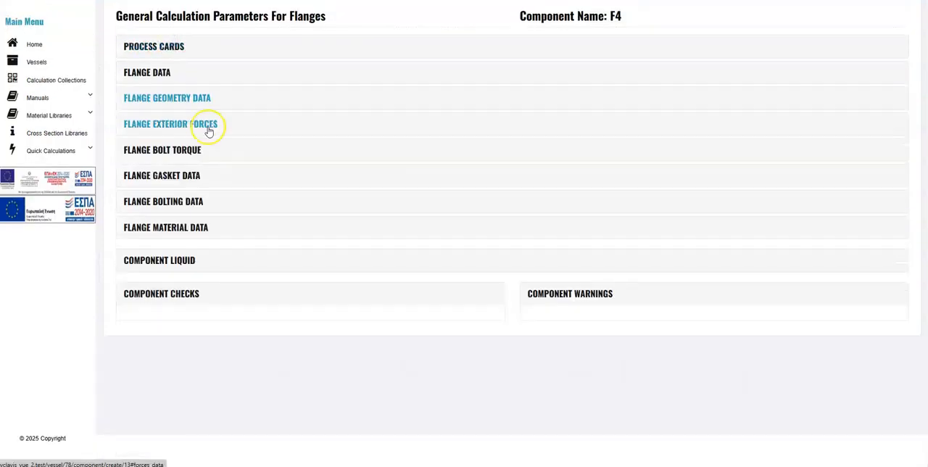
Step: Choose Iron/jacketed mineral fiber (m=3.75, Y=52.4) as the flange gasket material
left_click(191, 175)
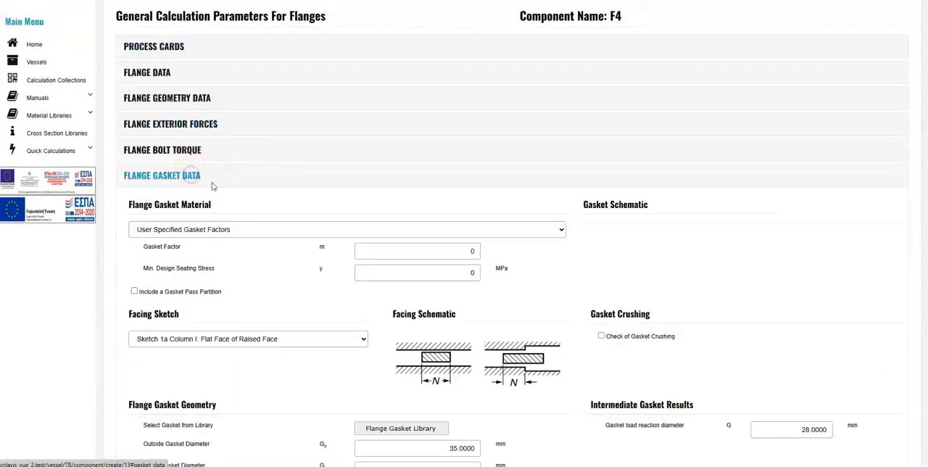
left_click(255, 230)
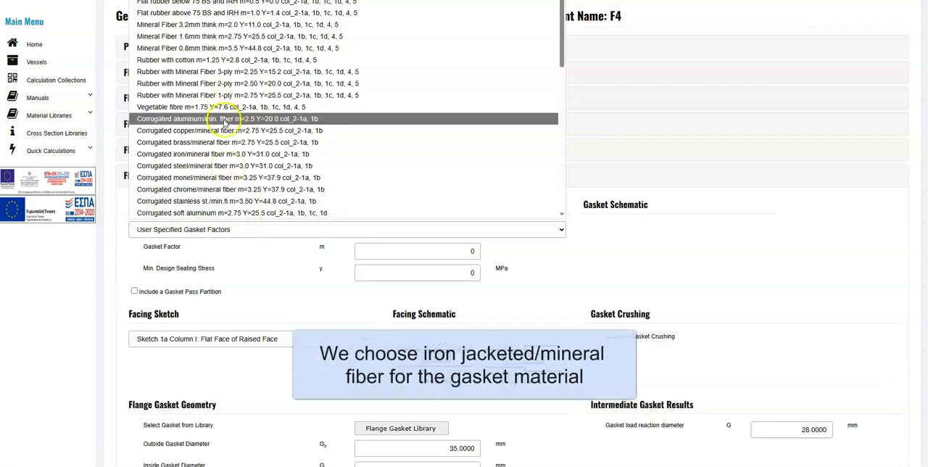
scroll(225, 122, "down", 5)
scroll(225, 123, "down", 2)
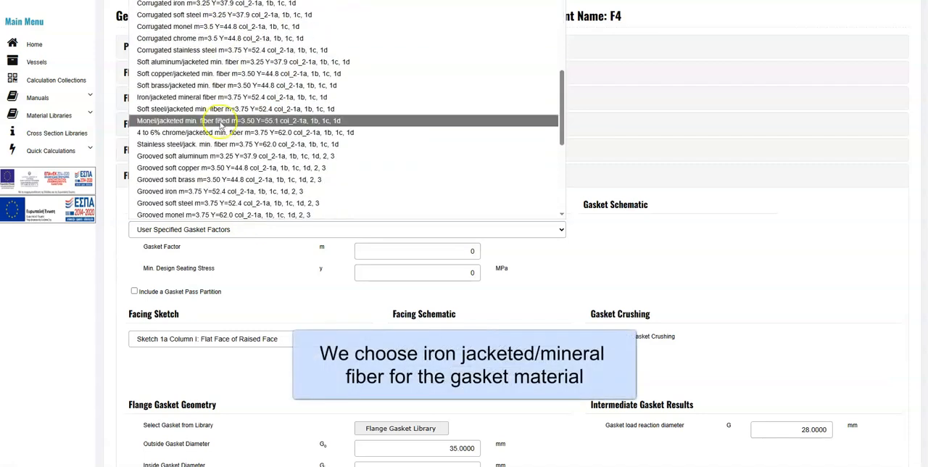
left_click(186, 97)
Step: Set the outside gasket diameter to 548 mm and the inside gasket diameter to 522 mm
scroll(283, 279, "down", 3)
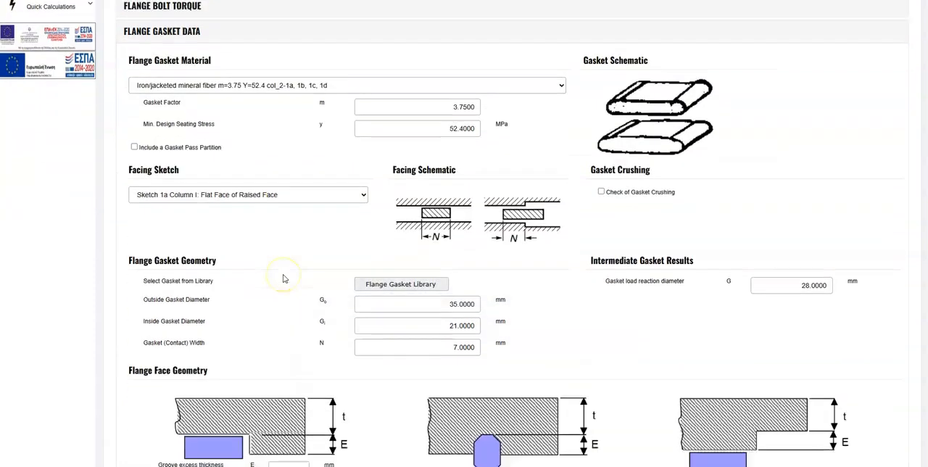
left_click_drag(408, 255, 528, 242)
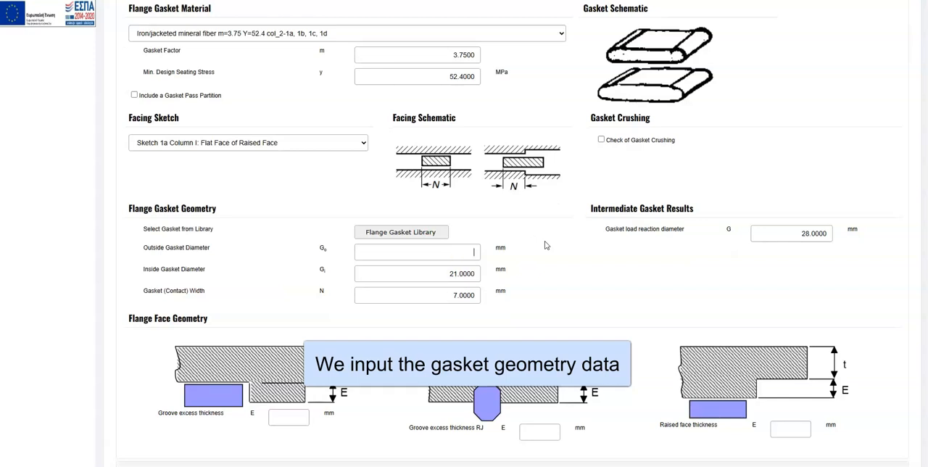
type("548")
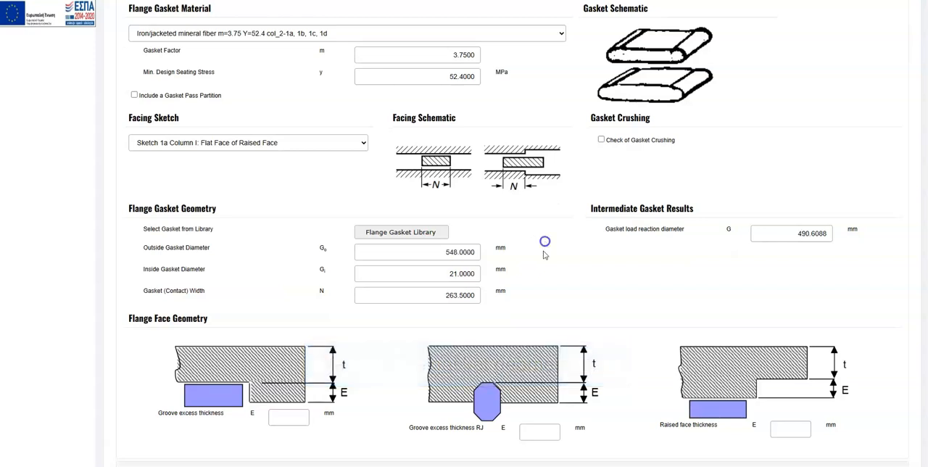
left_click_drag(438, 276, 593, 282)
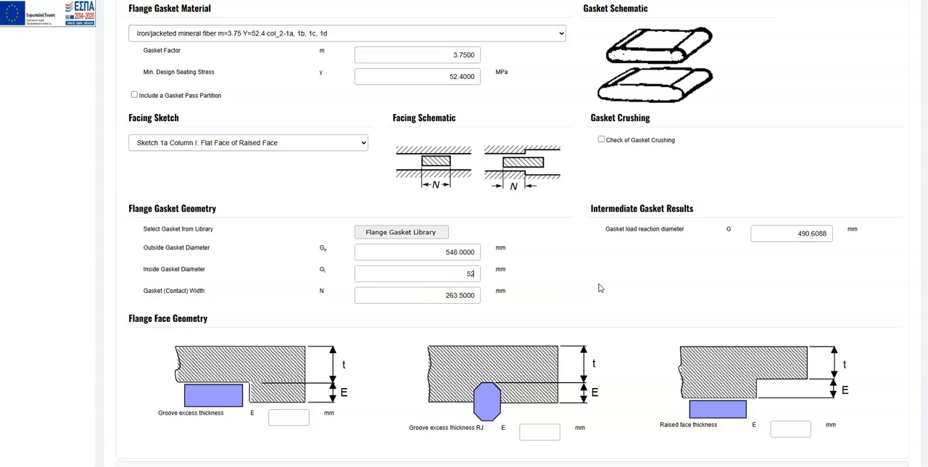
left_click(646, 283)
left_click(593, 312)
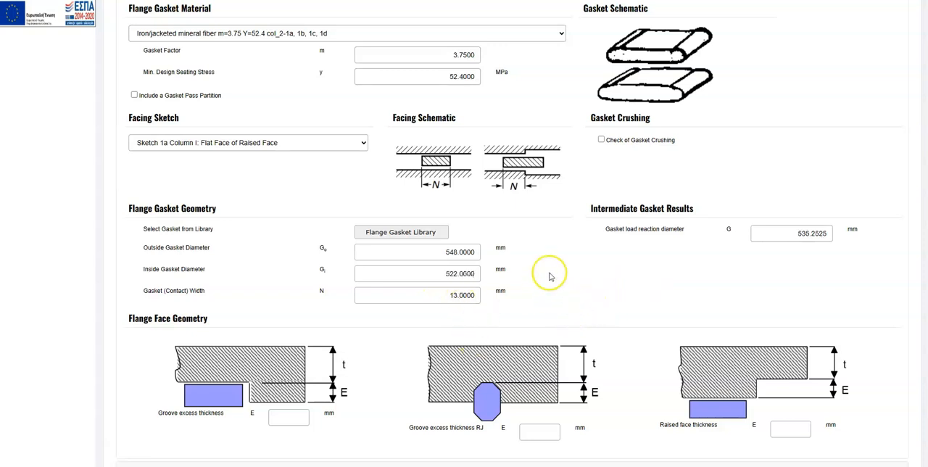
Step: Set the raised face thickness in the flange face geometry to 6 mm and close the gasket data
scroll(549, 274, "up", 2)
left_click(175, 103)
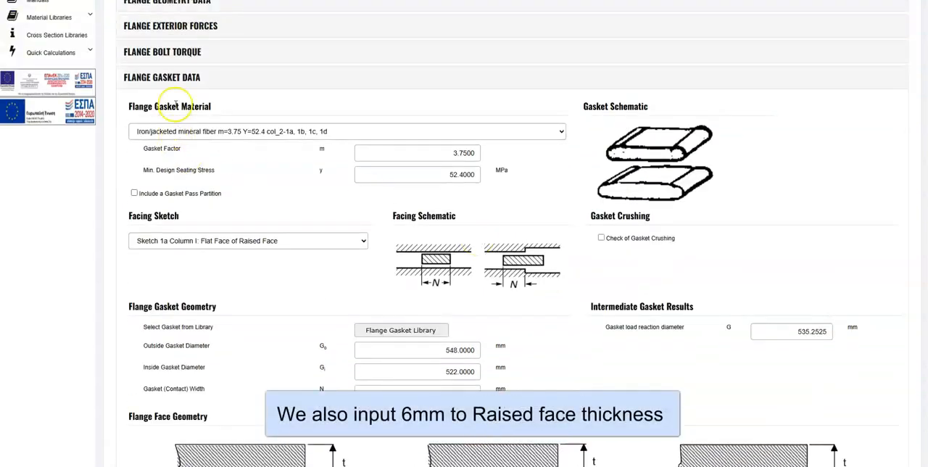
scroll(279, 194, "down", 2)
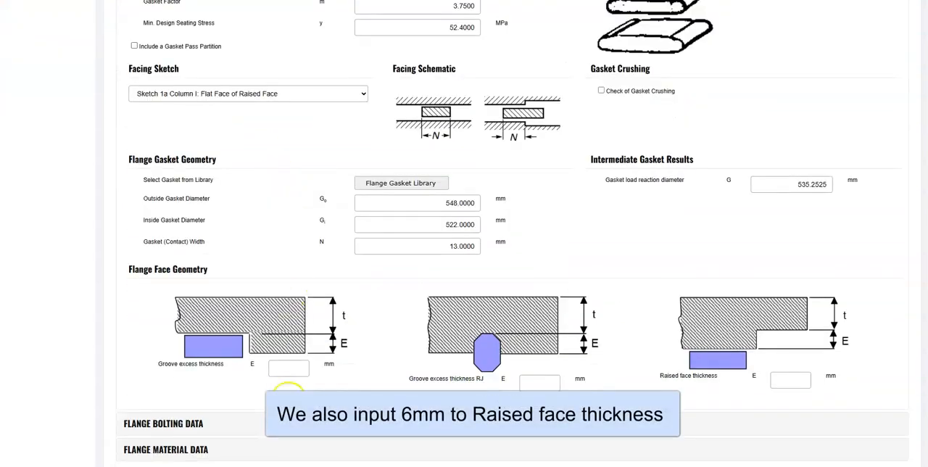
left_click(794, 382)
type("6")
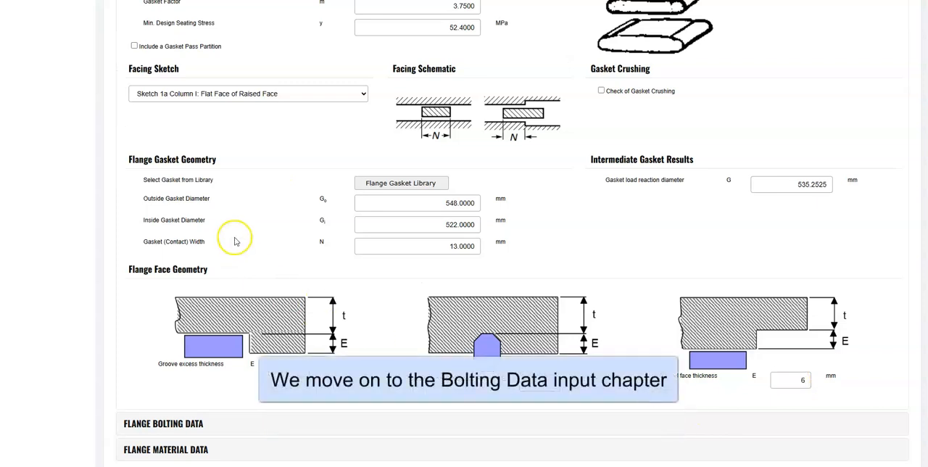
scroll(235, 242, "up", 2)
left_click(175, 76)
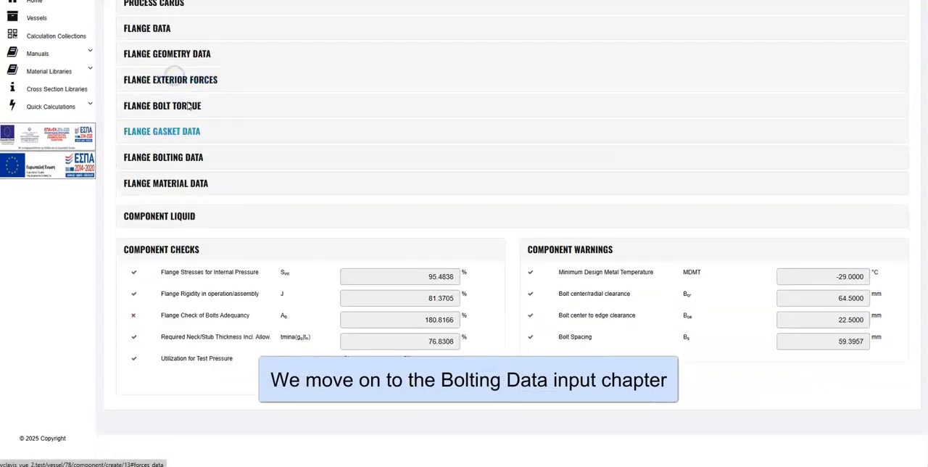
Step: Select the 0.75 (3/4") bolt size from the bolt library for the flange bolting
left_click(163, 156)
left_click(384, 242)
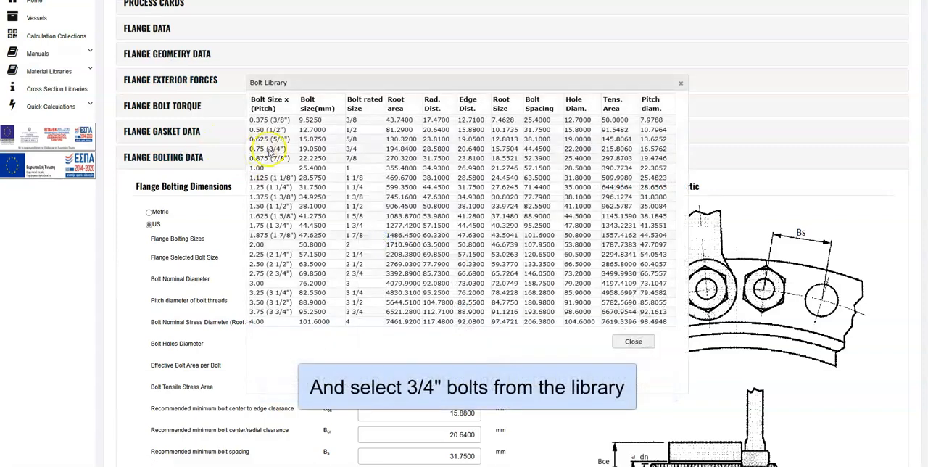
left_click(270, 149)
left_click(165, 160)
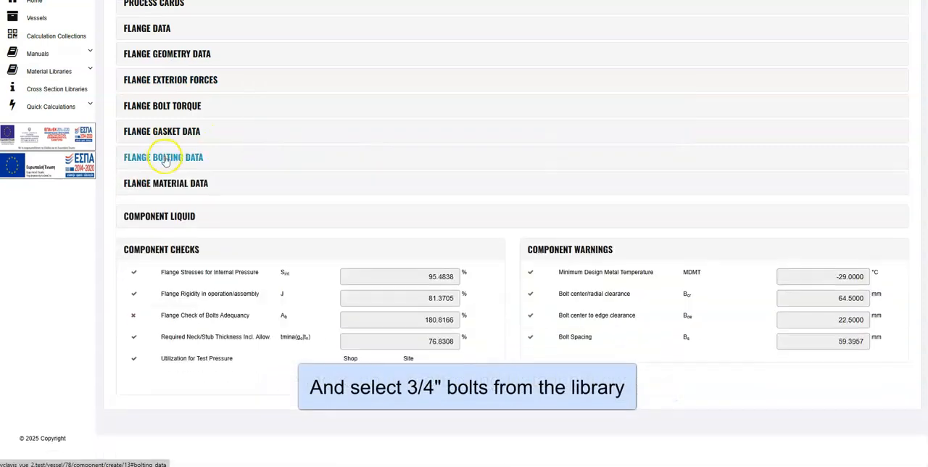
Step: Assign Carbon steel Forgings SA-266 2 as the flange material, keeping 1Cr-1/5Mo Bolting SA-193 B7 as the bolting material
left_click(181, 183)
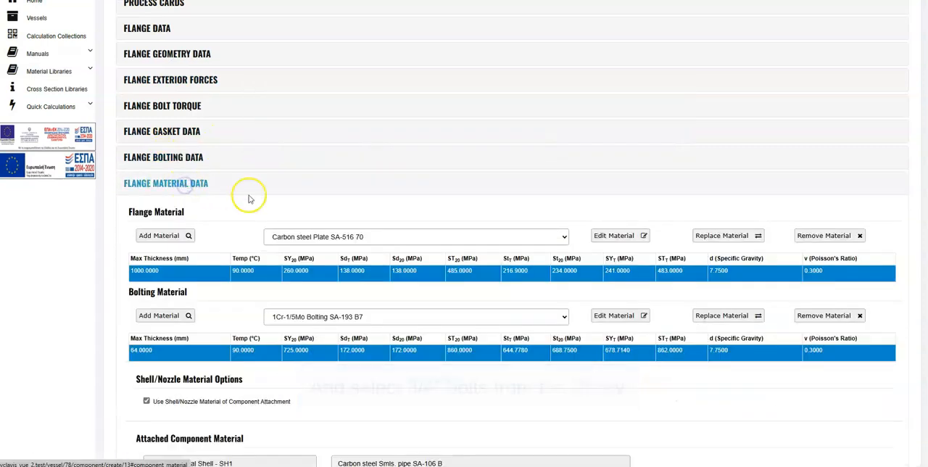
left_click(433, 237)
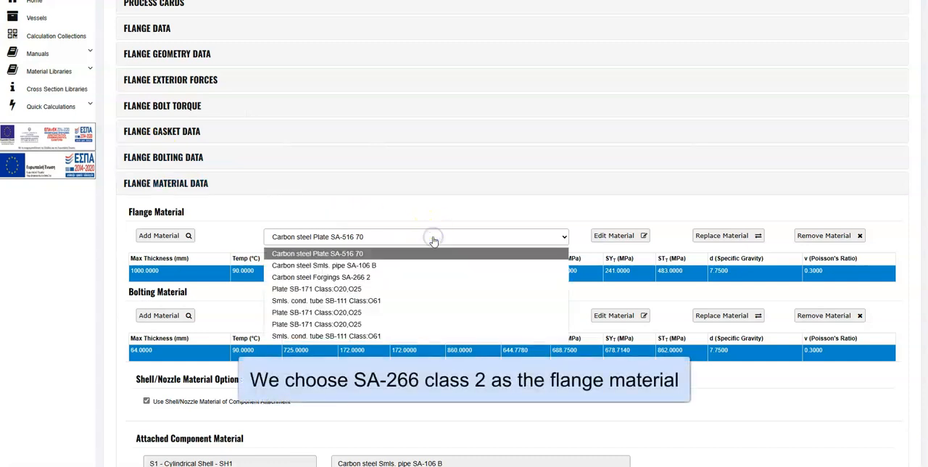
left_click(414, 277)
left_click(408, 317)
left_click(408, 320)
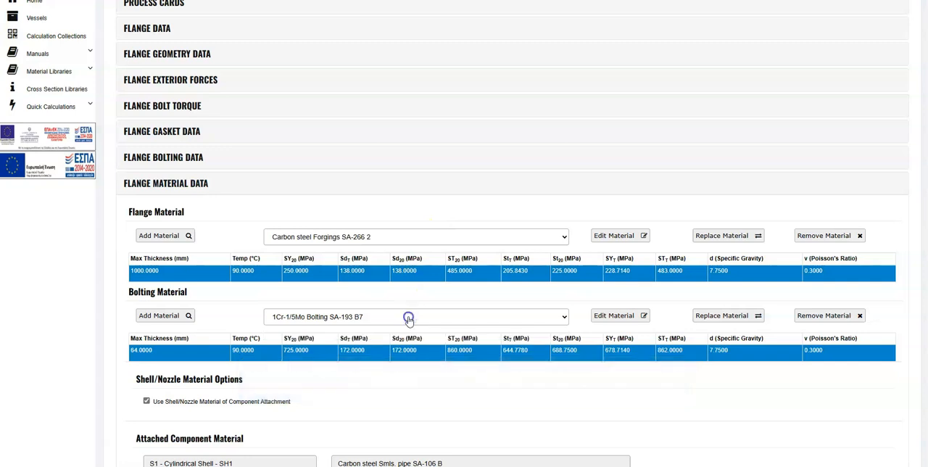
left_click(189, 183)
Step: Apply a full liquid head to flange F4 and finish the component, returning to the E-1200 vessel desktop
left_click(185, 215)
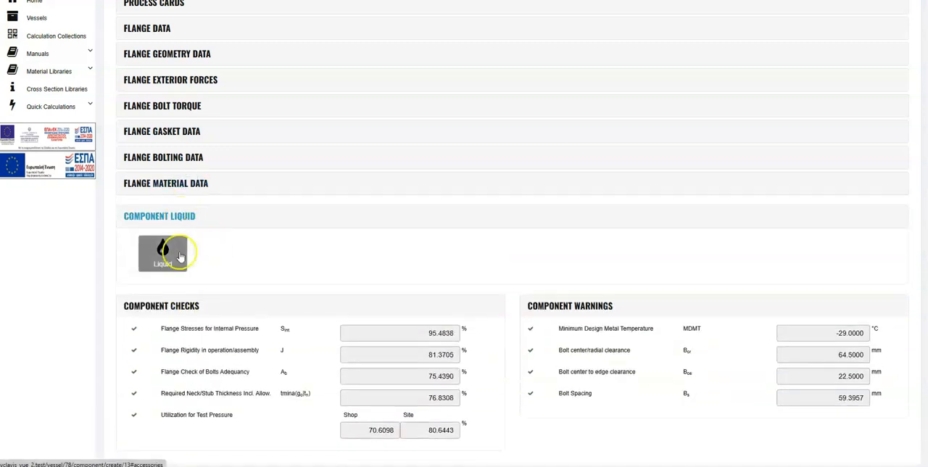
left_click(174, 251)
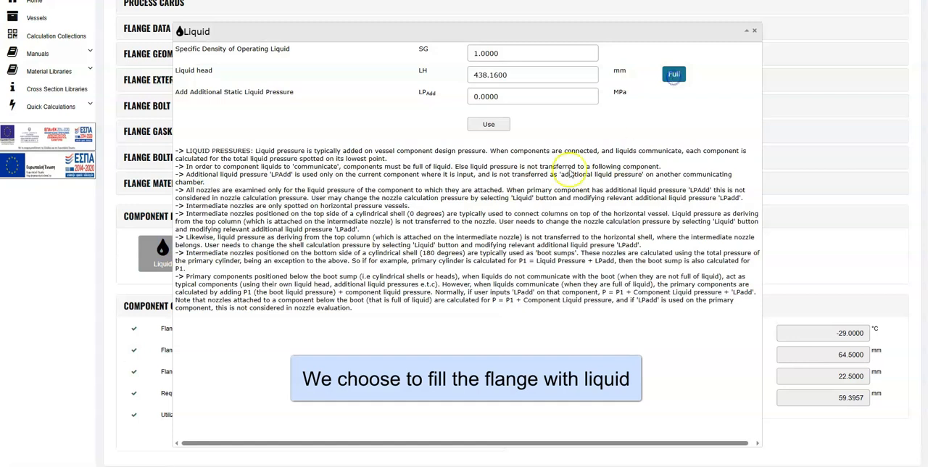
left_click(488, 124)
left_click(177, 219)
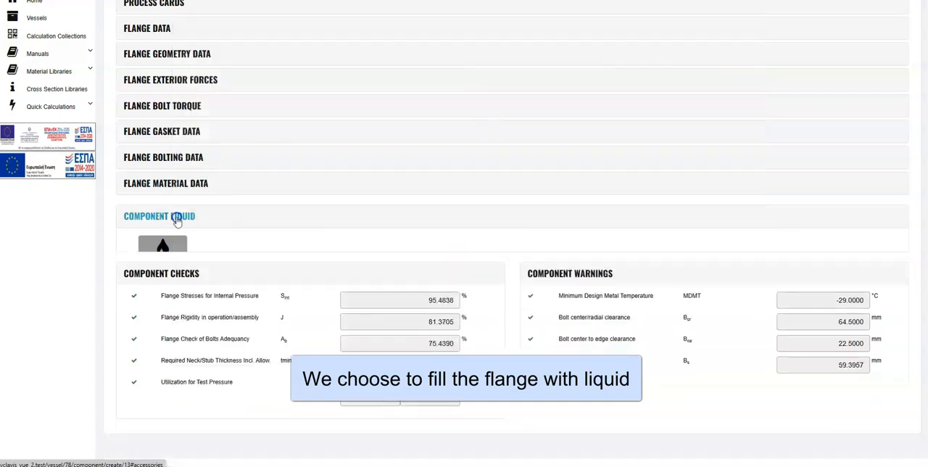
scroll(481, 286, "up", 3)
left_click(800, 73)
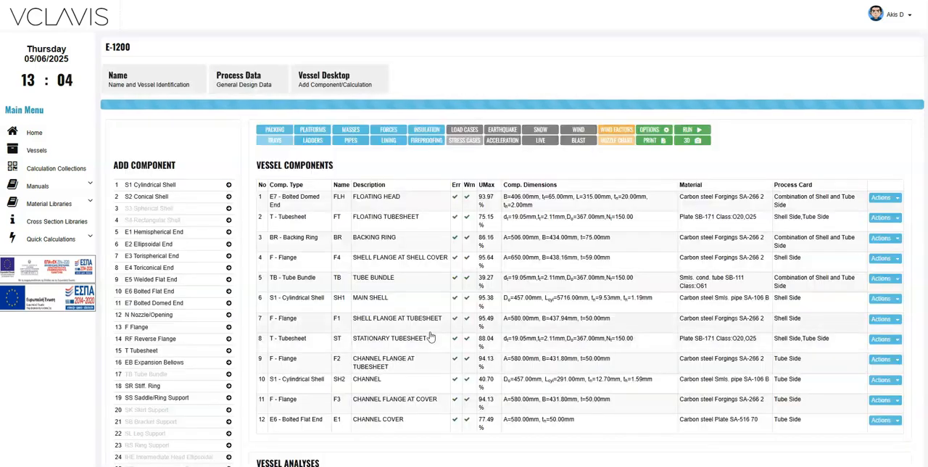
Step: Add another flange component to the vessel and name it F5
scroll(489, 373, "down", 1)
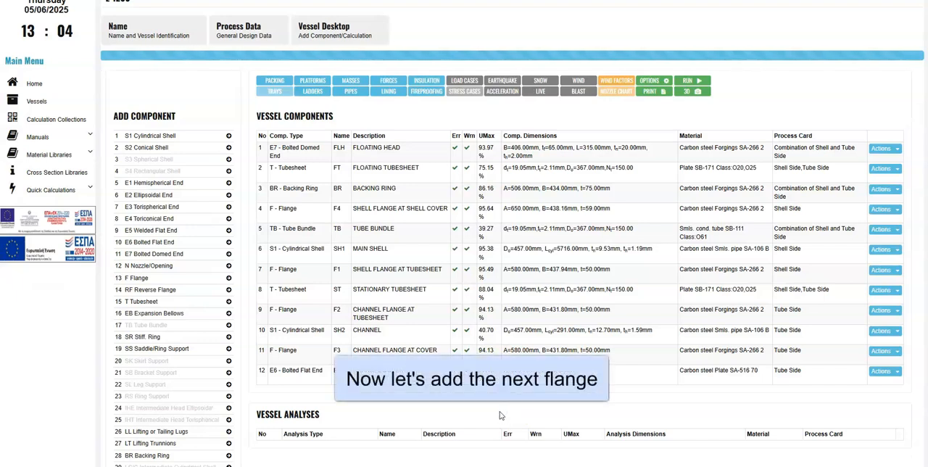
left_click(135, 277)
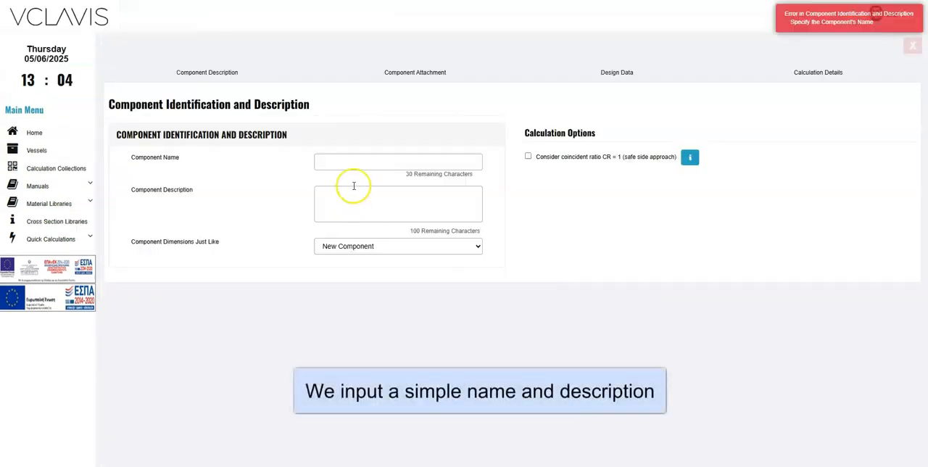
left_click(357, 161)
type("F5")
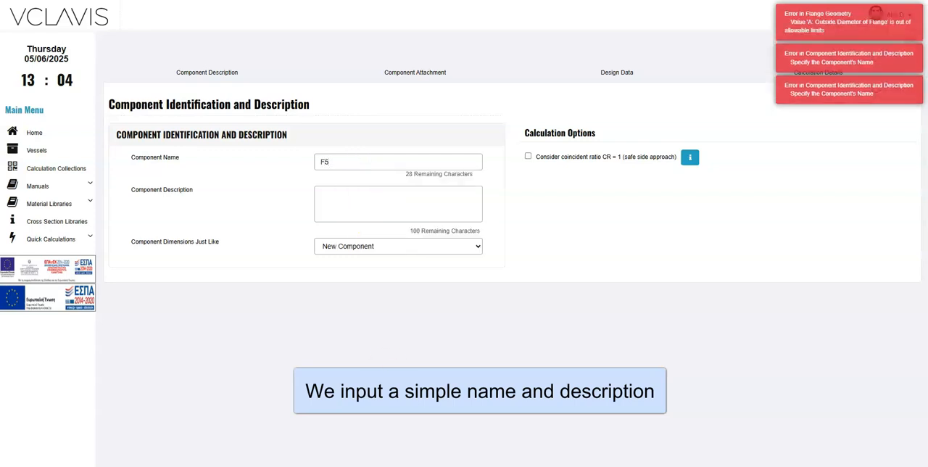
Step: Copy the component dimensions from F4 and set the component description to SHELL COVER FLANGE
left_click(392, 248)
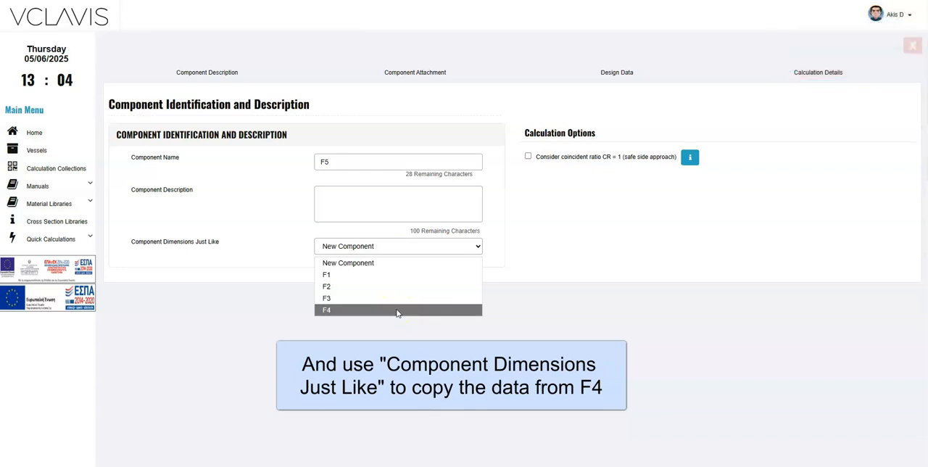
left_click(397, 311)
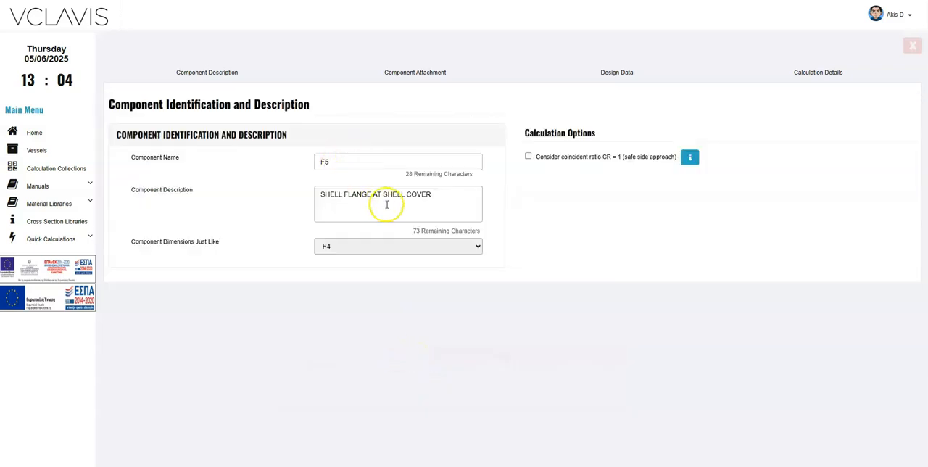
left_click(386, 197)
key("BackSpace")
key("BackSpace")
key("BackSpace")
key("BackSpace")
key("BackSpace")
key("BackSpace")
key("BackSpace")
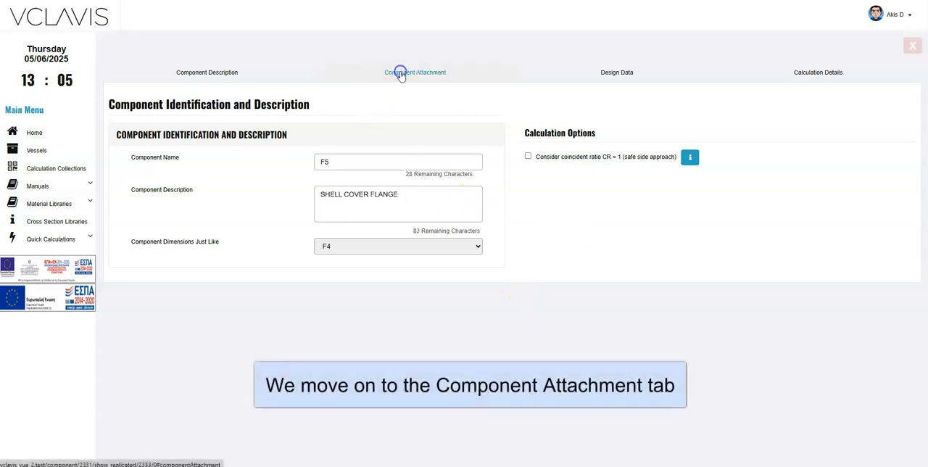
Step: Attach flange F5 to flange F4 as its primary component
left_click(398, 73)
left_click(346, 161)
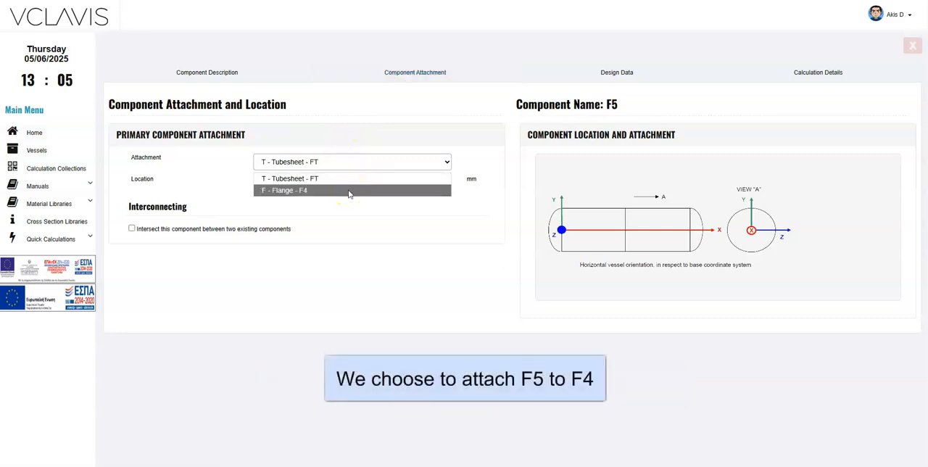
left_click(349, 190)
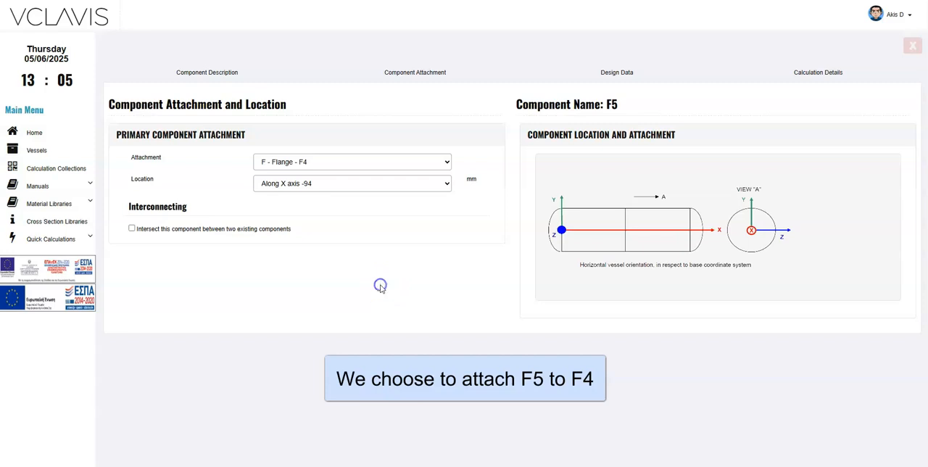
left_click(390, 186)
left_click(390, 187)
left_click(425, 335)
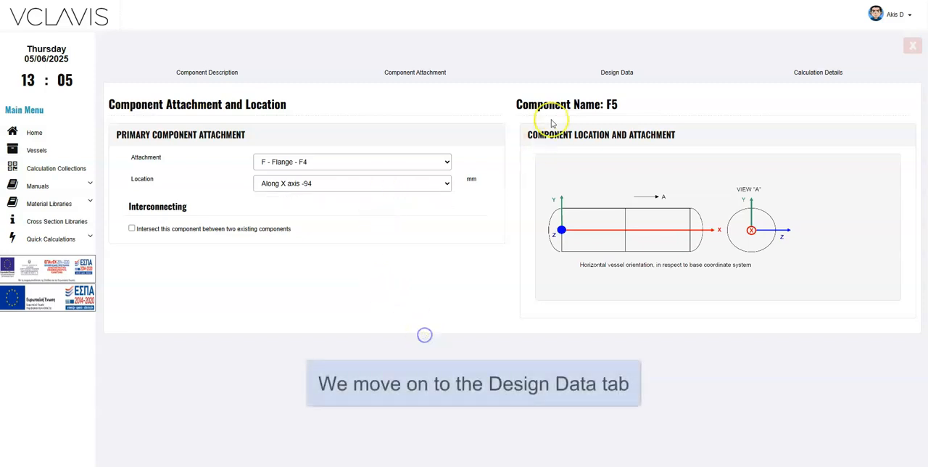
Step: In flange F5's geometry data, set the bore diameter to 512 mm and the outside diameter at the weld end to 532 mm
left_click(609, 73)
left_click(173, 186)
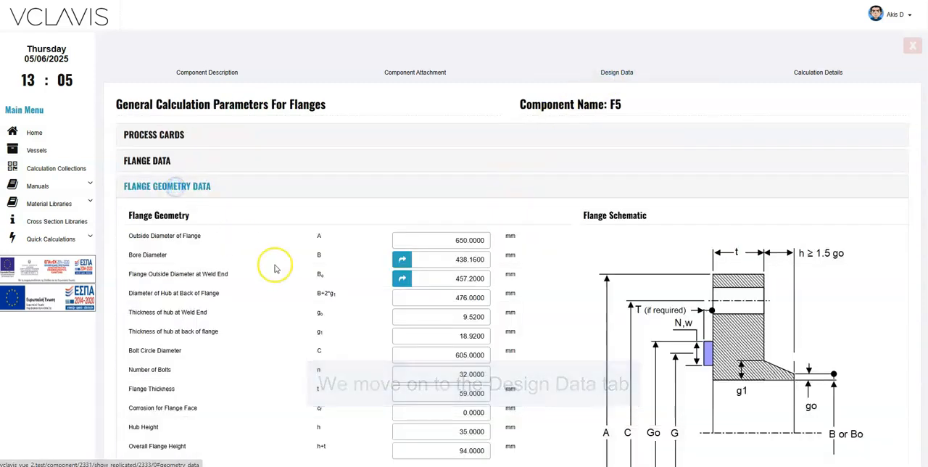
scroll(272, 266, "down", 2)
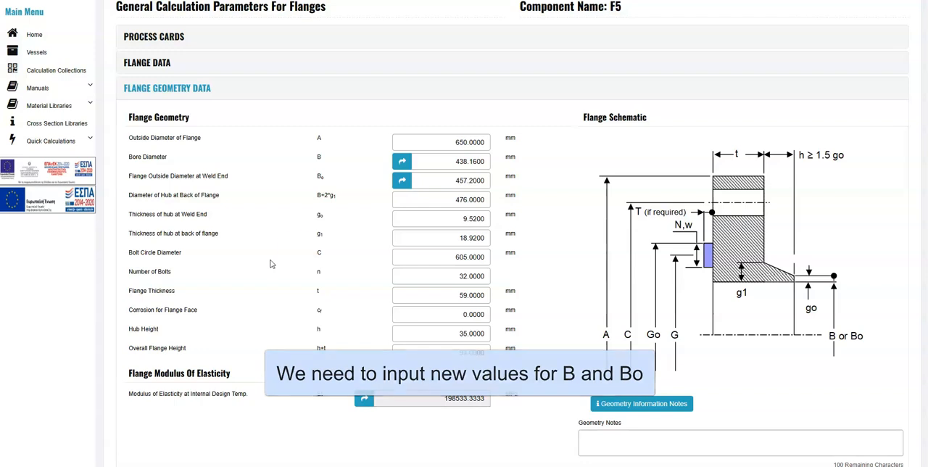
left_click_drag(441, 158, 526, 170)
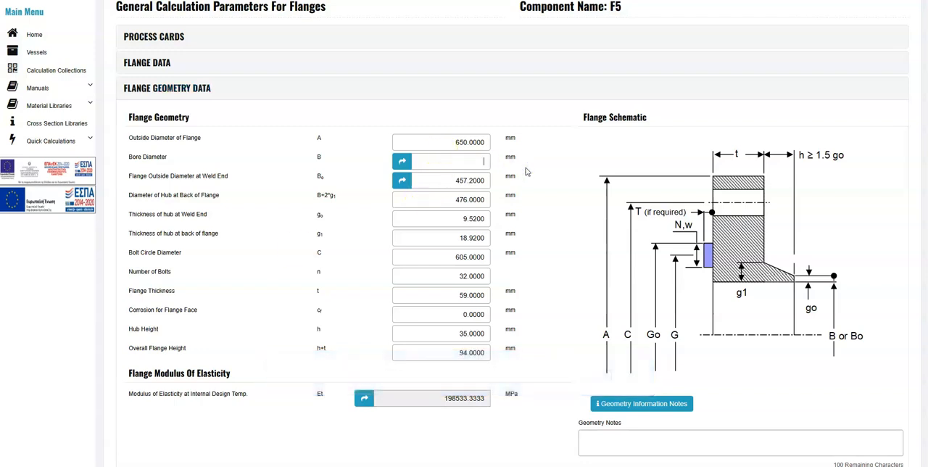
type("512")
left_click(527, 168)
left_click_drag(441, 182, 556, 187)
key("BackSpace")
Step: Set F5's hub diameter at the back of the flange to 546 mm and its flange thickness to 60 mm
left_click(446, 205)
left_click(432, 160)
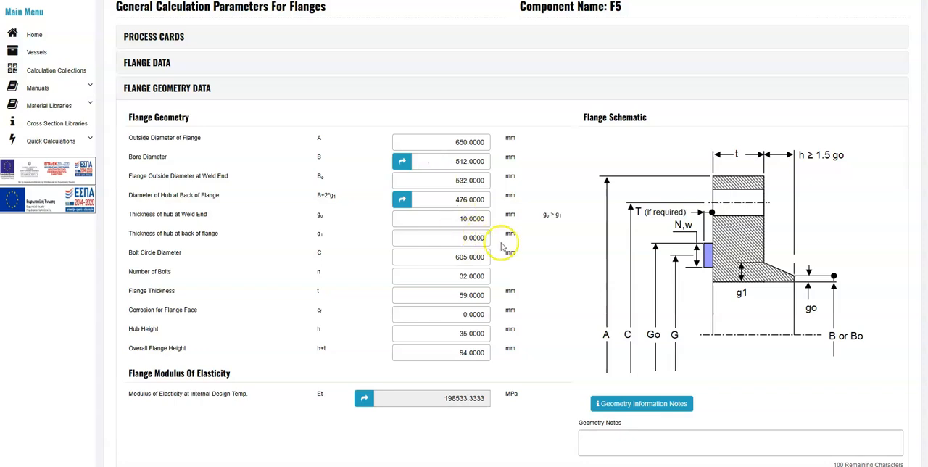
key("BackSpace")
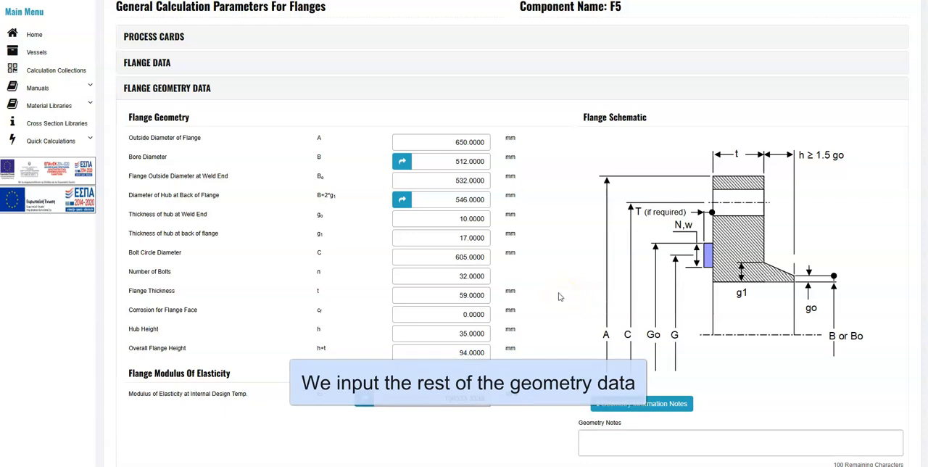
left_click(454, 295)
left_click_drag(465, 294, 466, 294)
type("60")
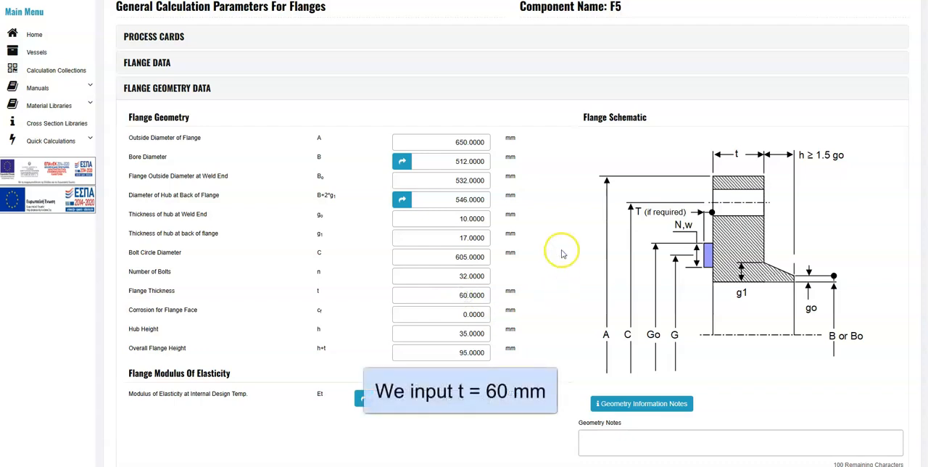
left_click(198, 89)
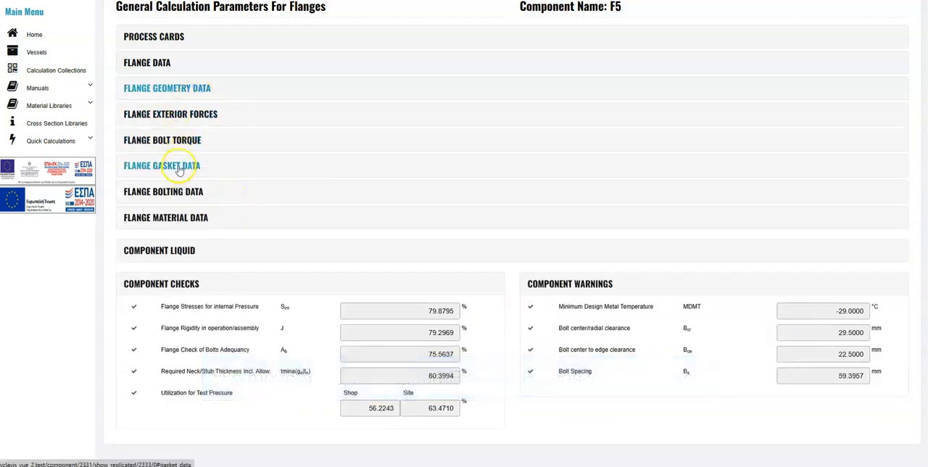
Step: Specify F5's bolt loads as calculated from mating flange F4, and save the flange by running its calculation details
left_click(185, 115)
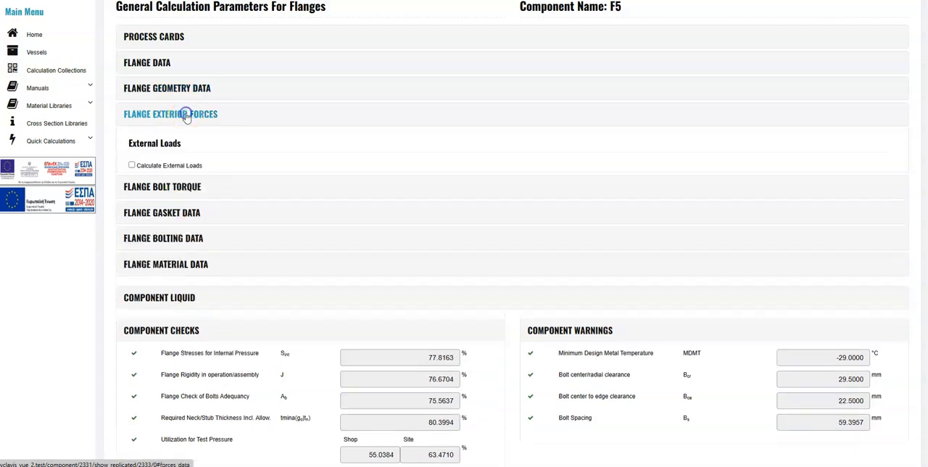
left_click(147, 207)
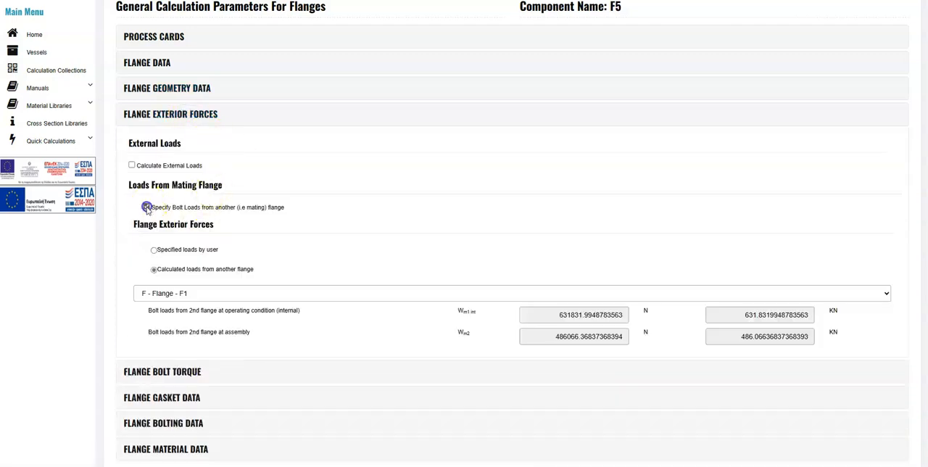
left_click(289, 292)
left_click(275, 353)
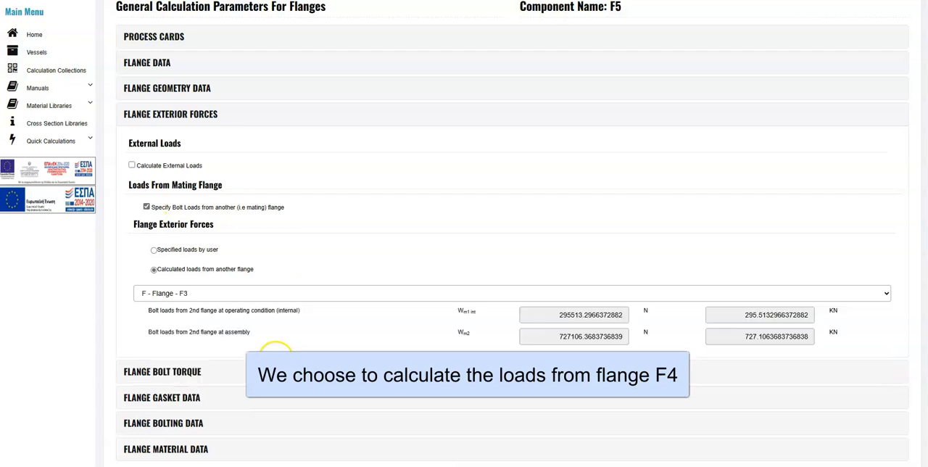
left_click(263, 293)
left_click(268, 379)
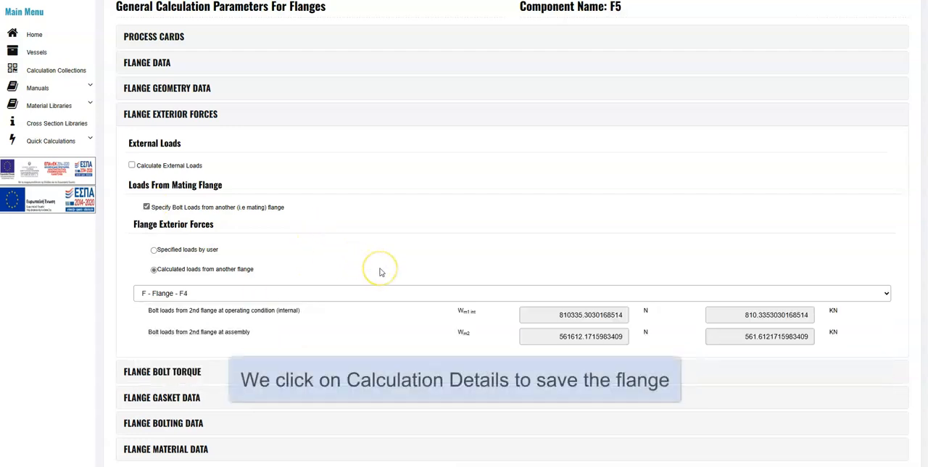
left_click(186, 114)
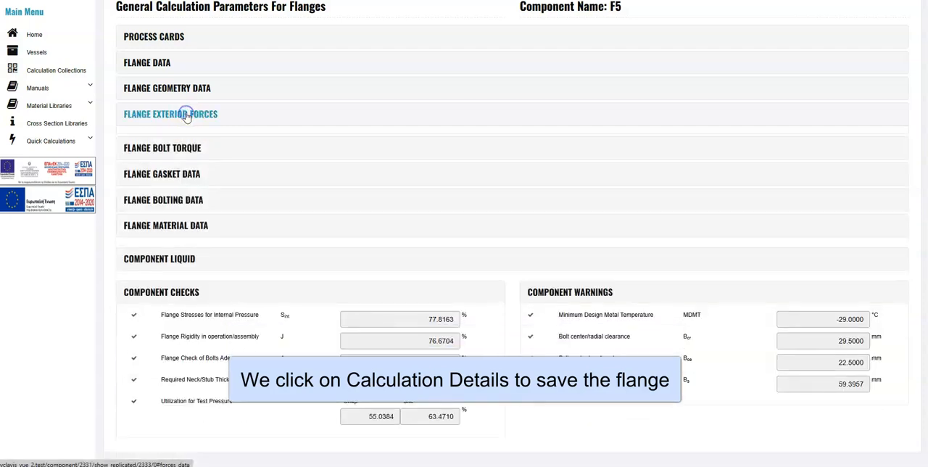
scroll(371, 248, "up", 3)
left_click(812, 72)
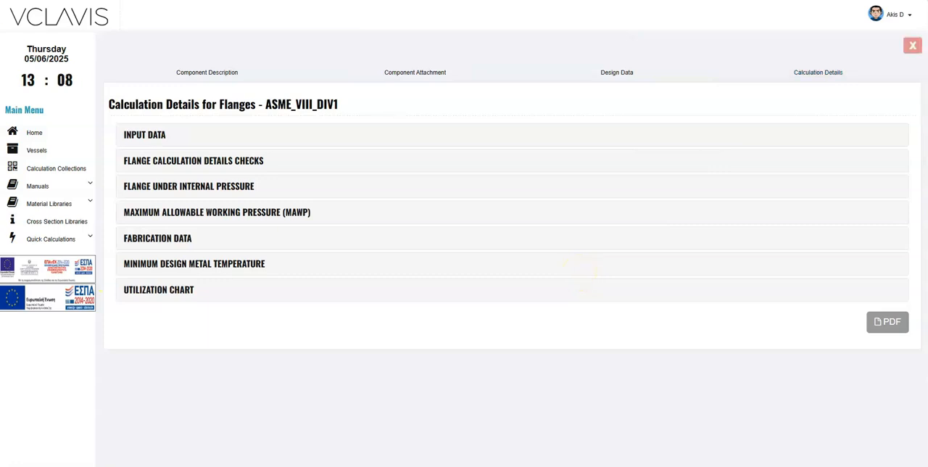
Step: Examine F5's internal pressure calculations, comparing its own required bolt loads with those taken from F4
left_click(210, 187)
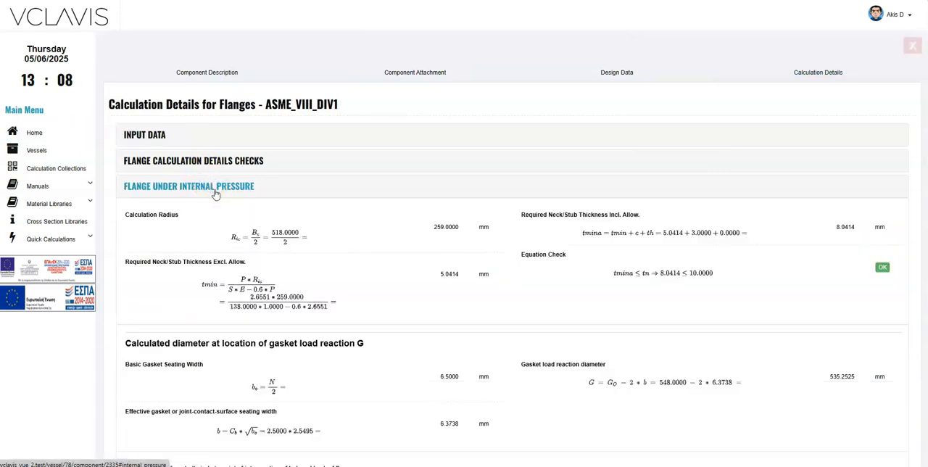
scroll(362, 270, "down", 5)
scroll(367, 273, "down", 3)
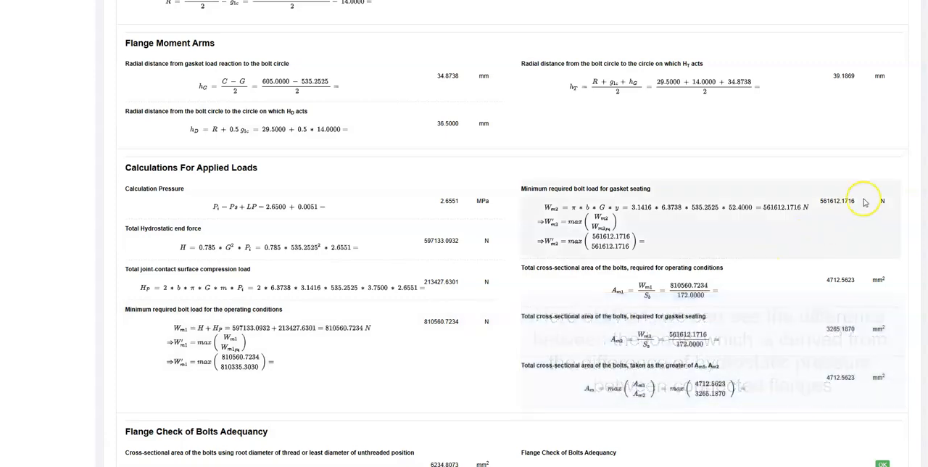
scroll(921, 172, "up", 2)
scroll(924, 50, "up", 4)
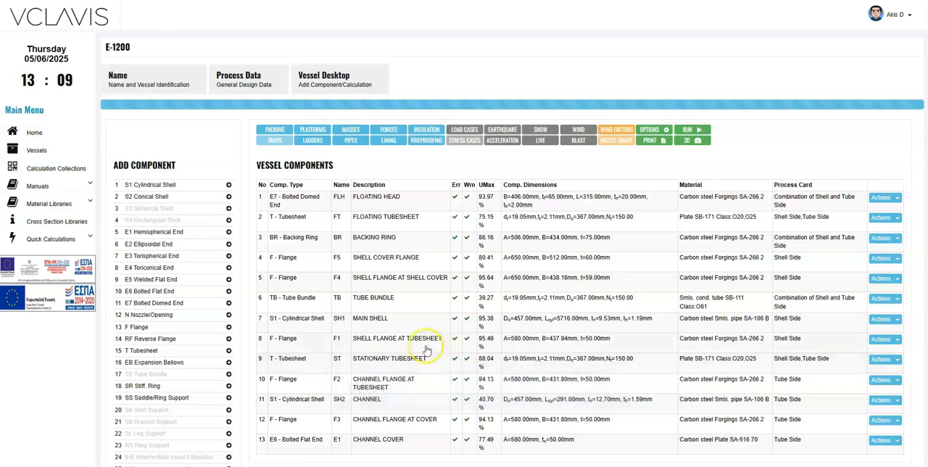
Step: Edit flange F4 so its bolt loads are calculated from mating flange F5, and save it through the calculation details
scroll(426, 356, "down", 3)
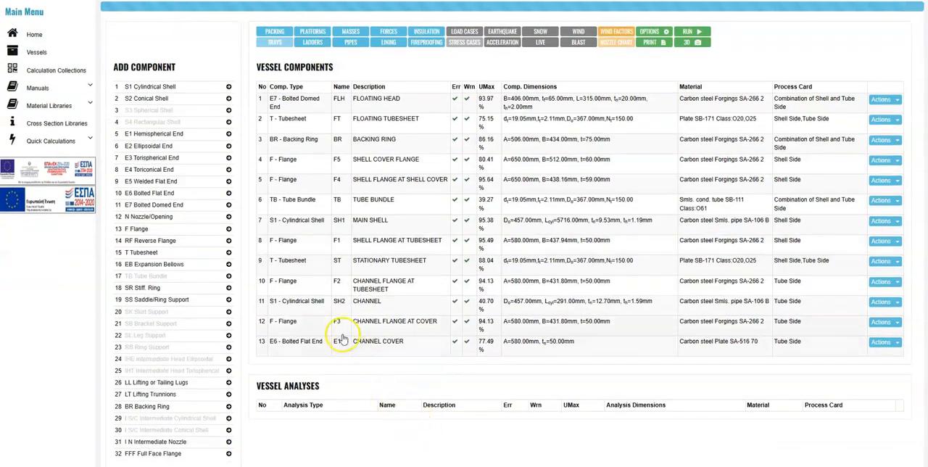
left_click(398, 186)
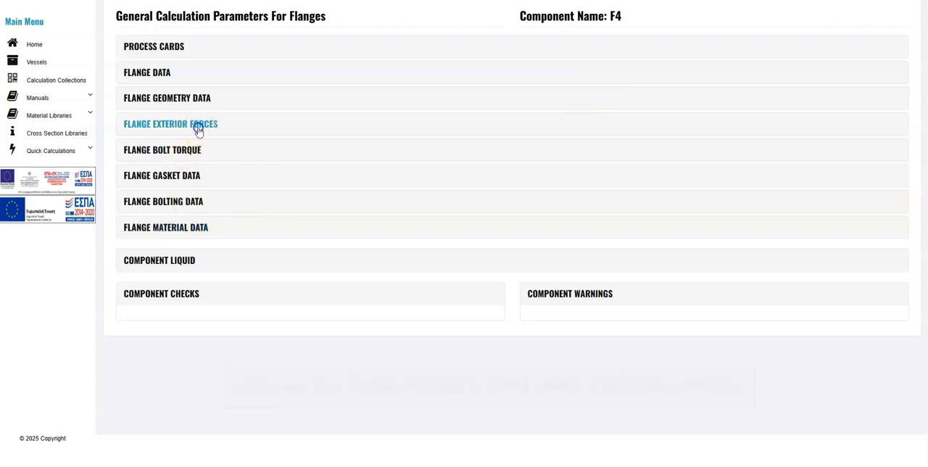
left_click(203, 126)
left_click(147, 215)
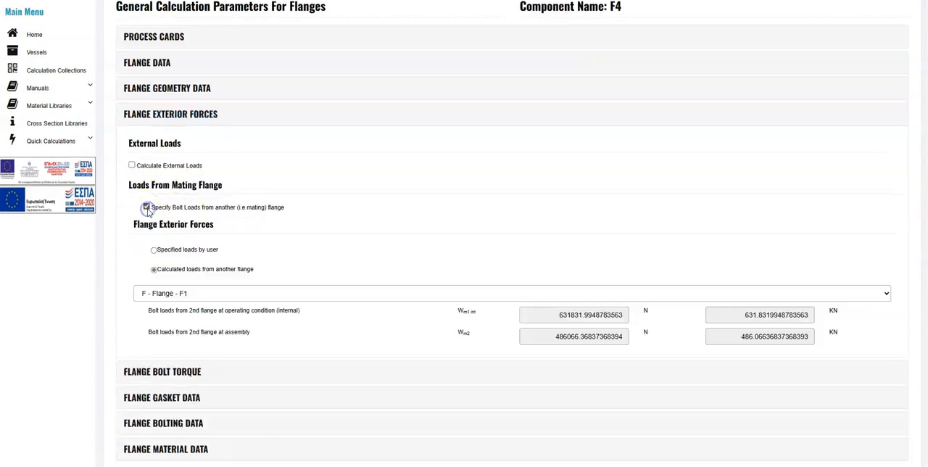
left_click(270, 293)
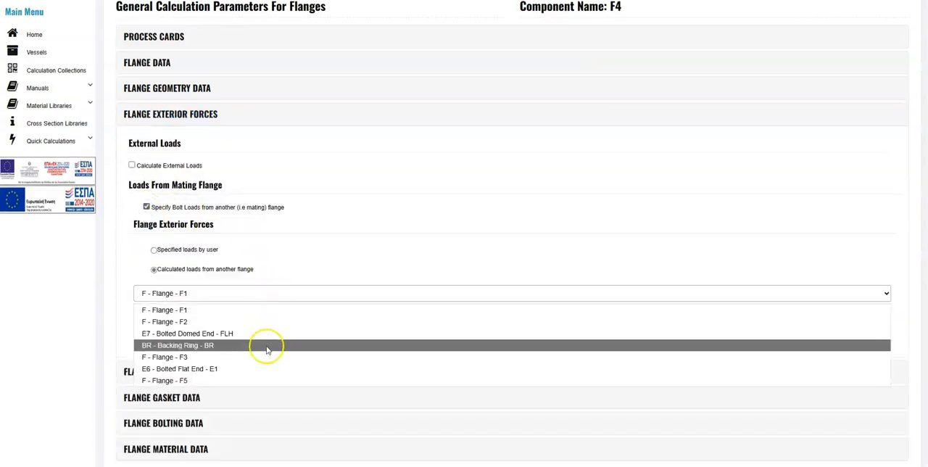
left_click(268, 380)
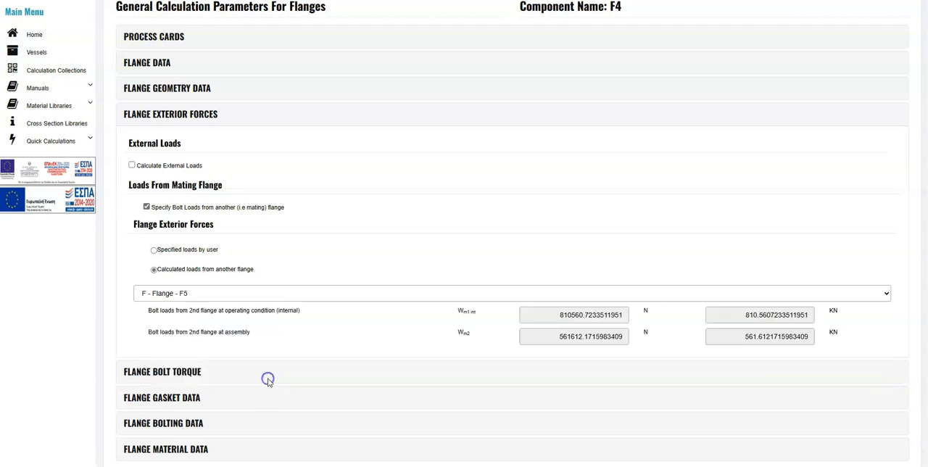
left_click(190, 116)
scroll(403, 272, "up", 1)
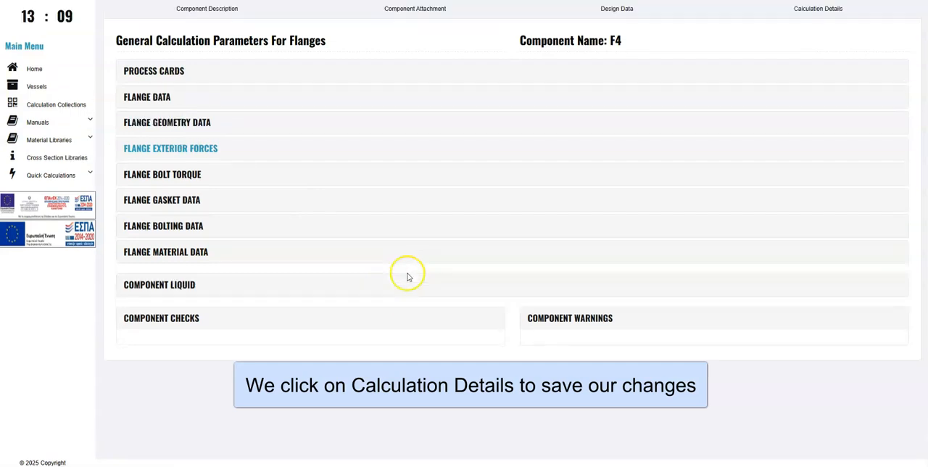
left_click(799, 32)
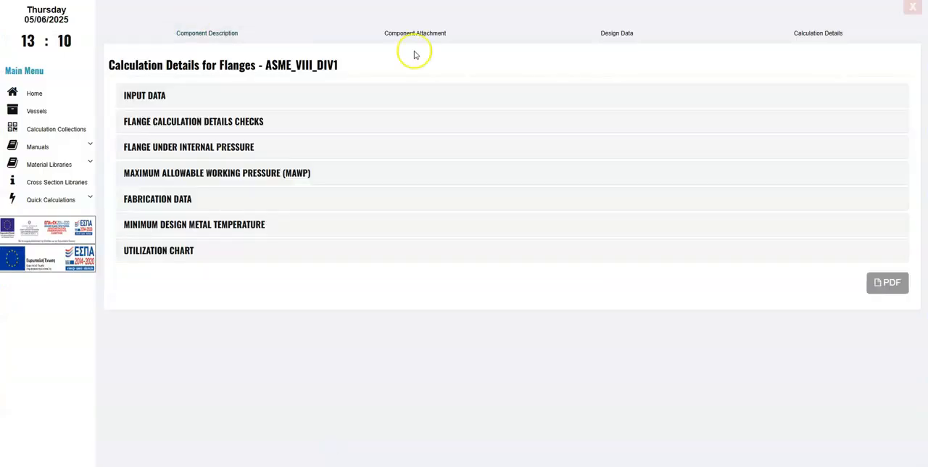
Step: Inspect the placement of flanges F4 and F5 in the vessel's 3D model, and return to the vessel desktop
scroll(872, 89, "up", 1)
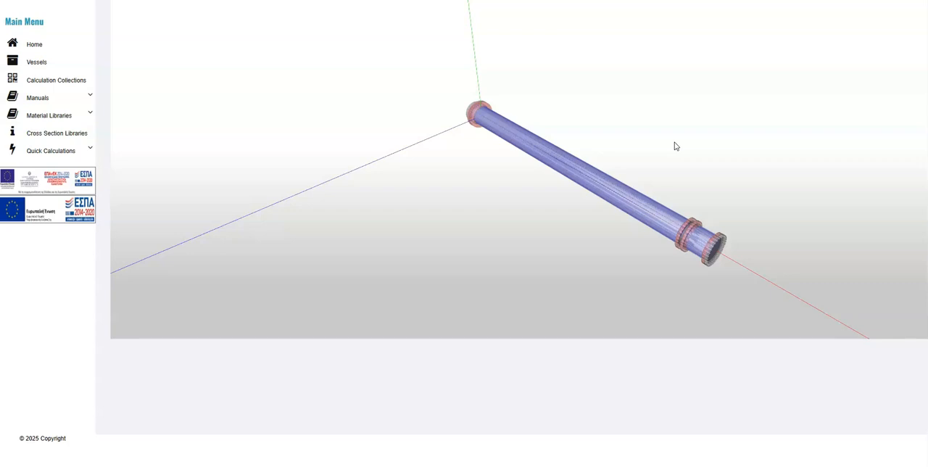
left_click_drag(717, 285, 711, 261)
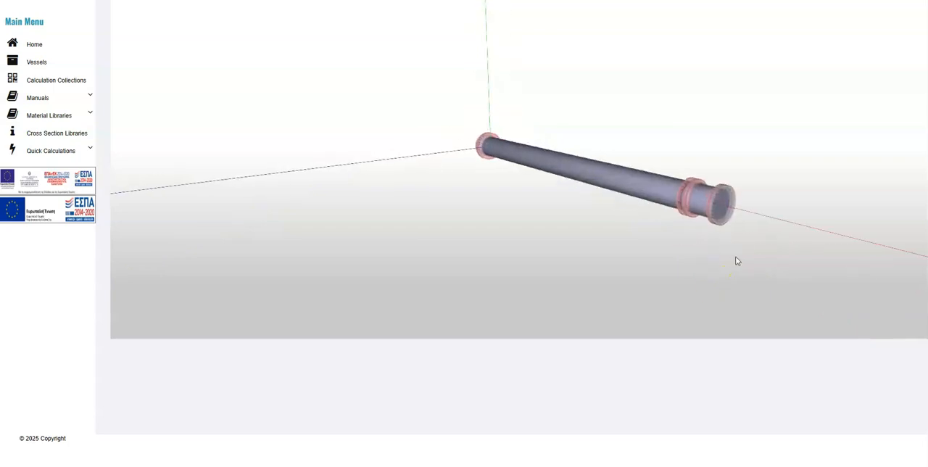
scroll(736, 257, "up", 2)
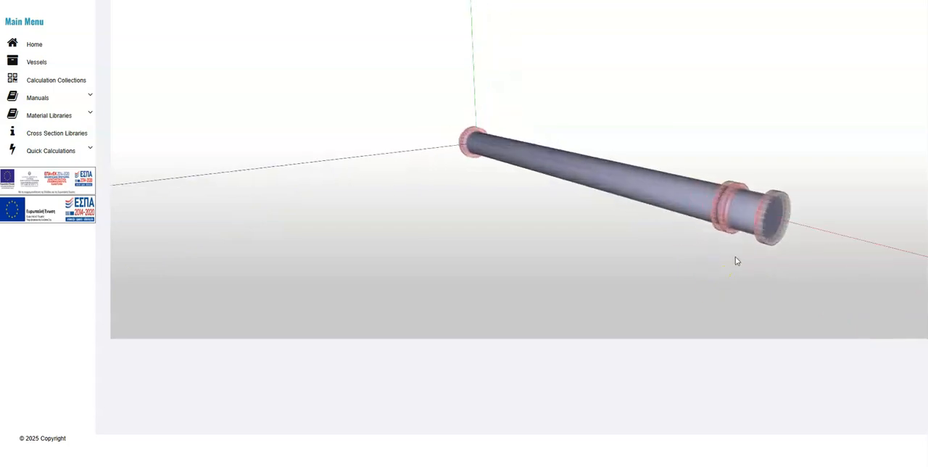
left_click_drag(736, 261, 606, 222)
left_click_drag(387, 243, 421, 249)
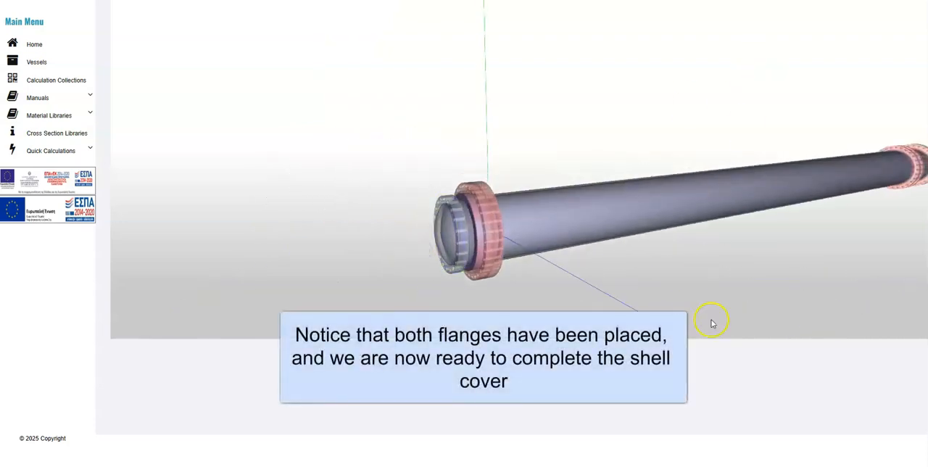
scroll(715, 325, "up", 3)
left_click(913, 9)
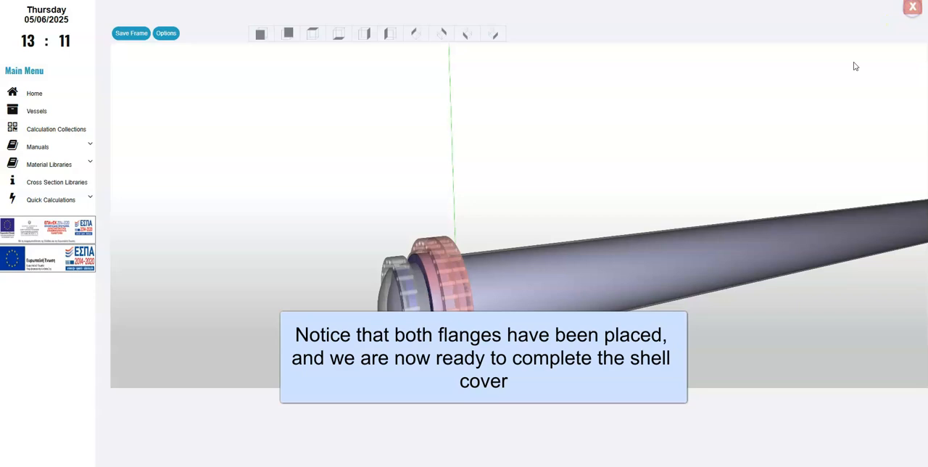
left_click(643, 200)
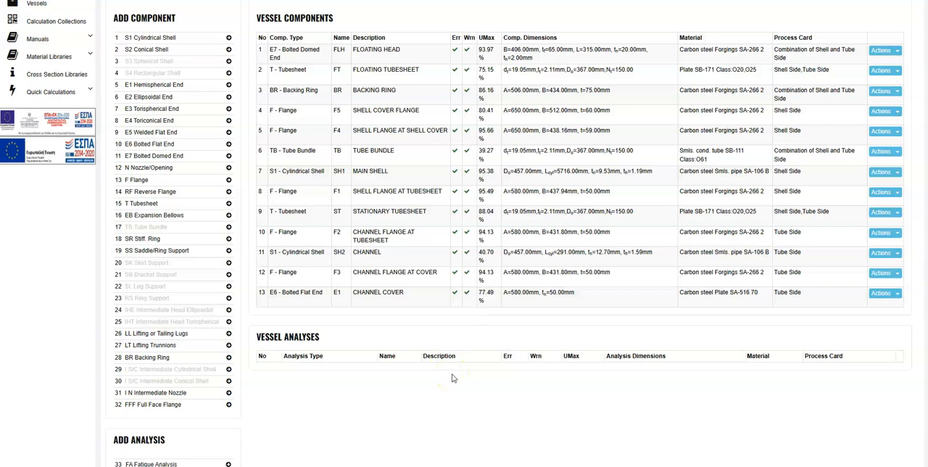
Step: Disable using the attached component's shell/nozzle material for flange F5, and choose Carbon steel Plate SA-516 70 as its attached shell/nozzle material
left_click(385, 119)
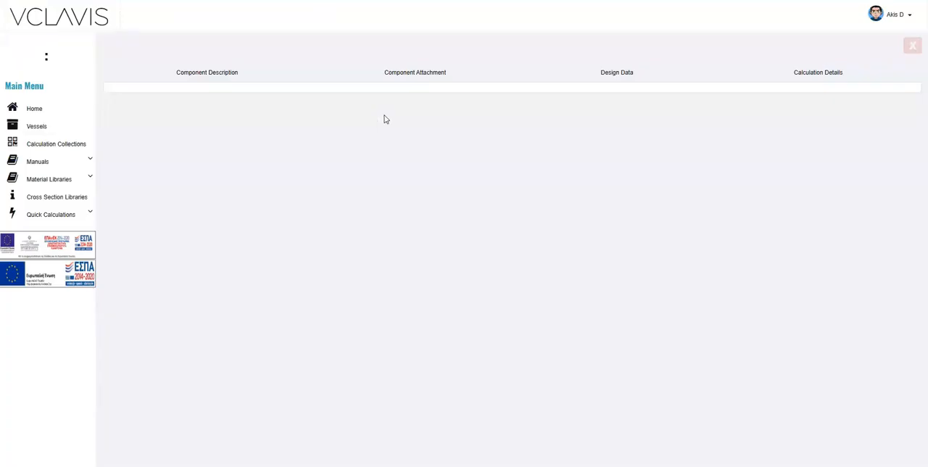
scroll(406, 305, "up", 1)
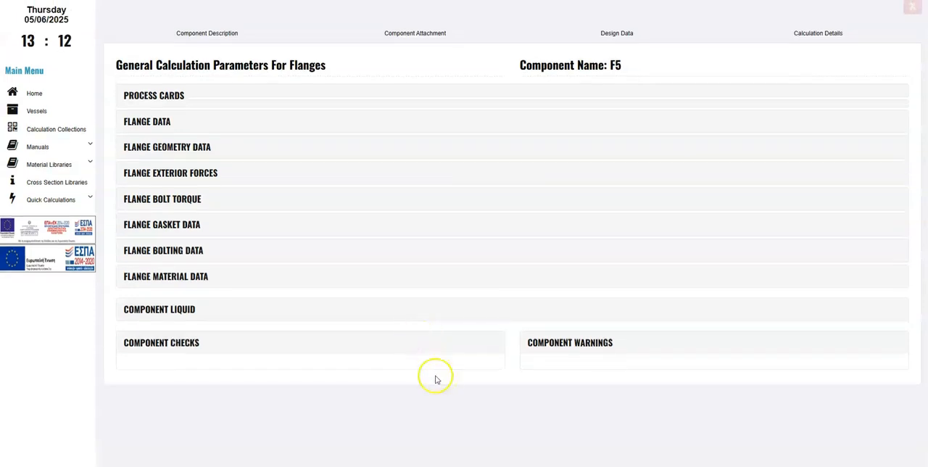
left_click(176, 277)
scroll(289, 336, "down", 1)
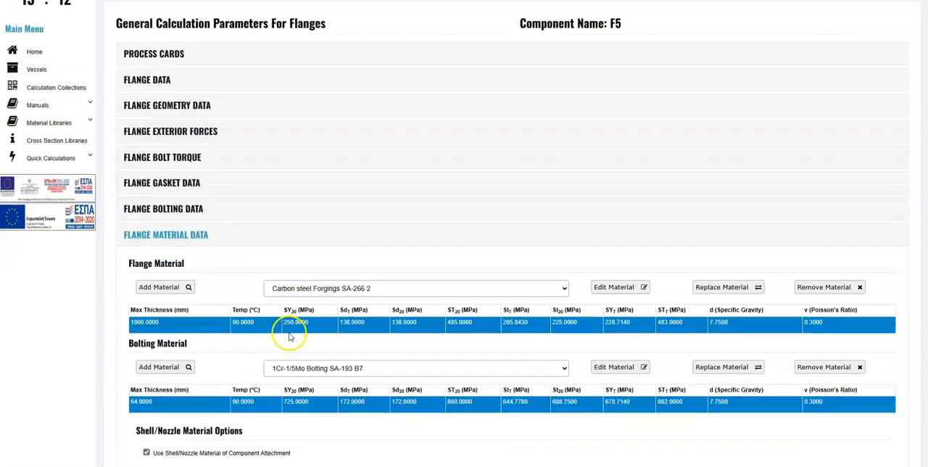
scroll(290, 335, "down", 1)
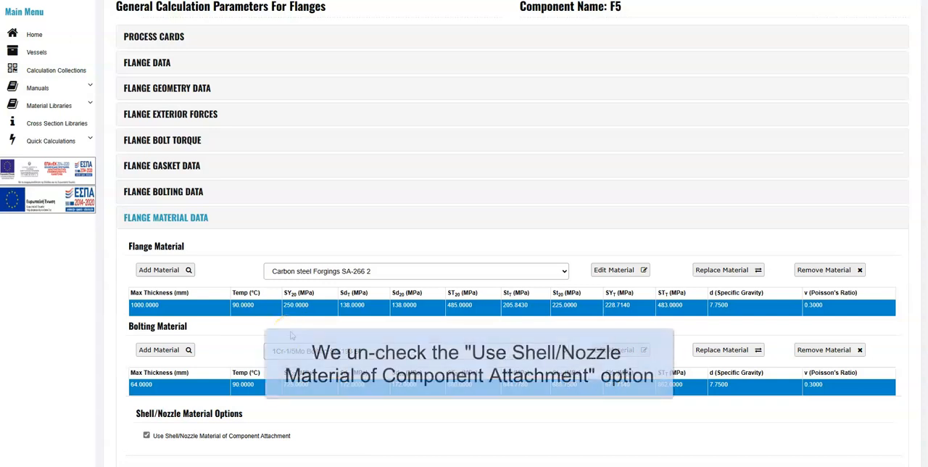
scroll(299, 326, "down", 1)
scroll(299, 326, "down", 2)
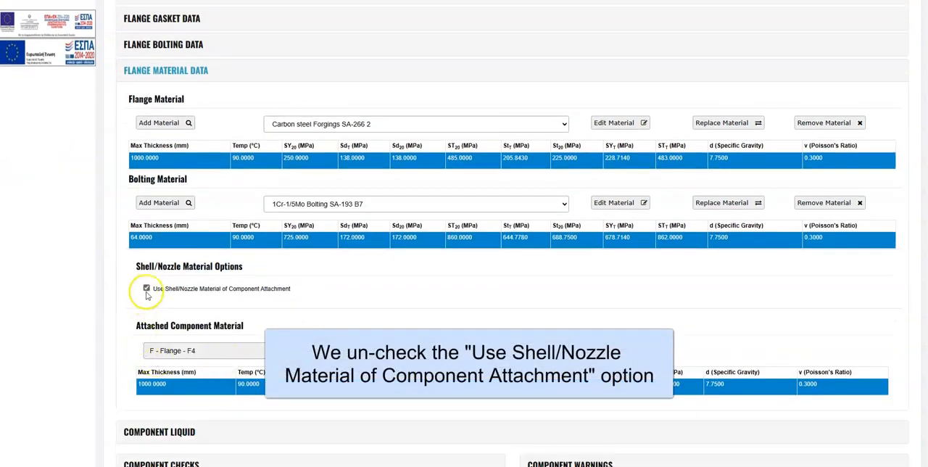
left_click(146, 288)
left_click(401, 340)
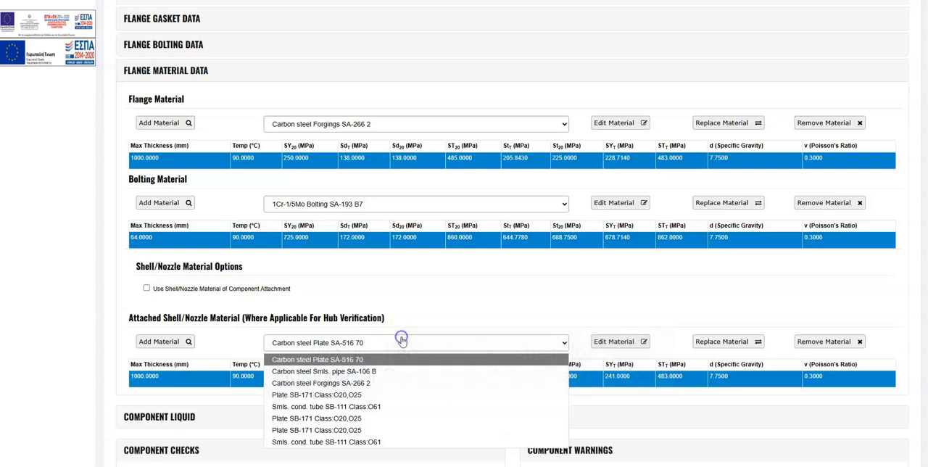
left_click(448, 312)
left_click(185, 70)
Step: Save flange F5 by running its calculation details, and return to the vessel desktop
scroll(341, 251, "up", 3)
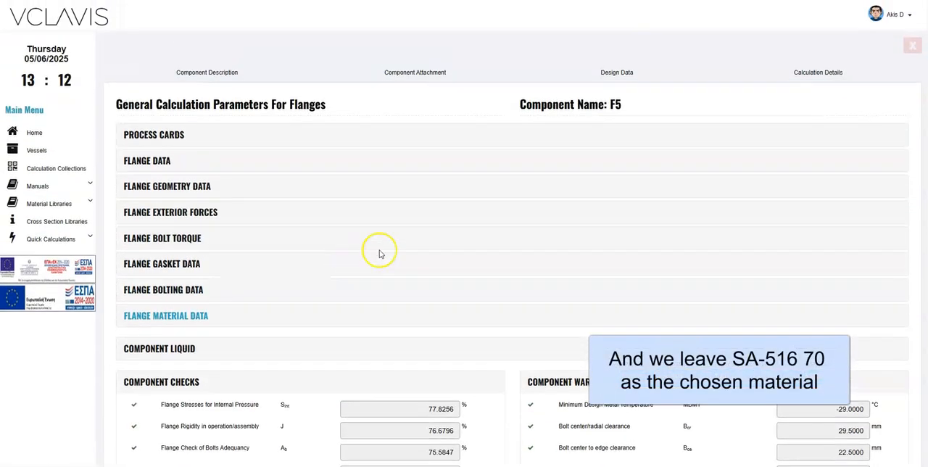
left_click(799, 69)
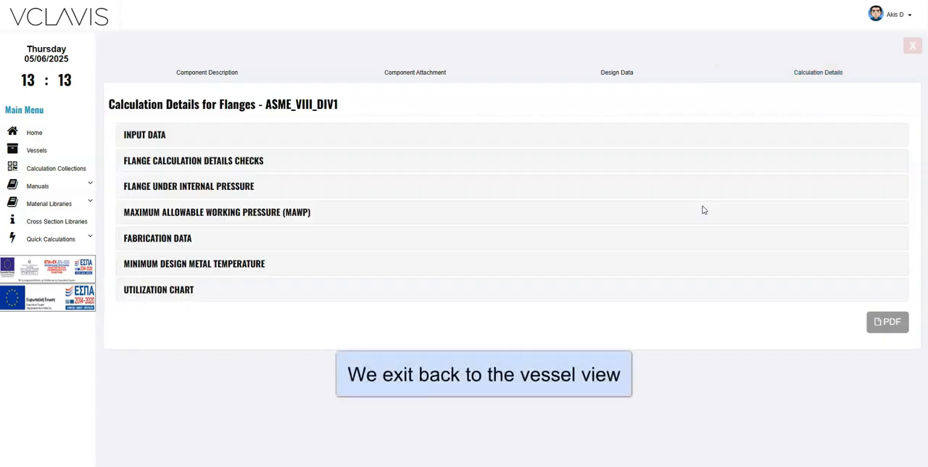
left_click(912, 46)
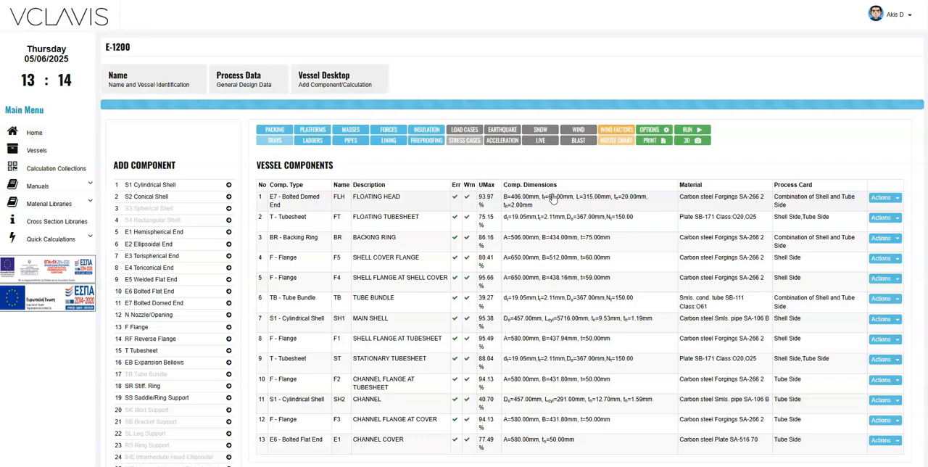
Step: Add a cylindrical shell named SH3 with the description "SHELL COVER CYLINDER"
scroll(483, 274, "down", 2)
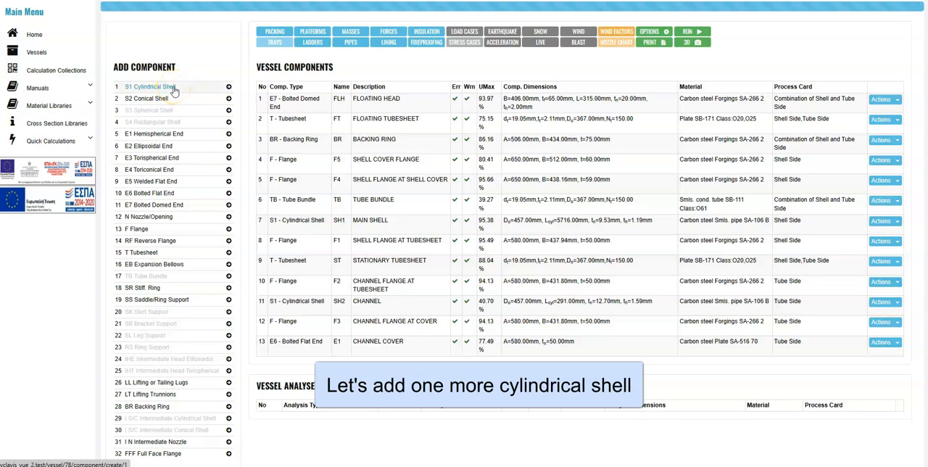
left_click(493, 266)
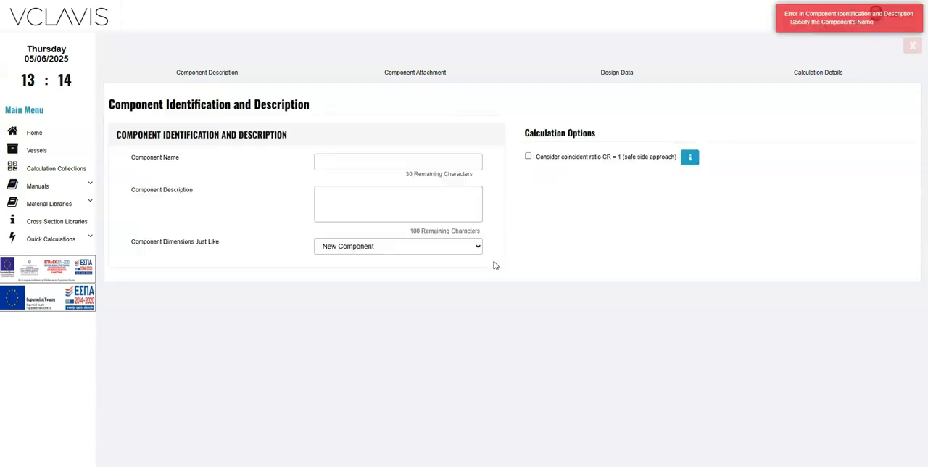
left_click(349, 160)
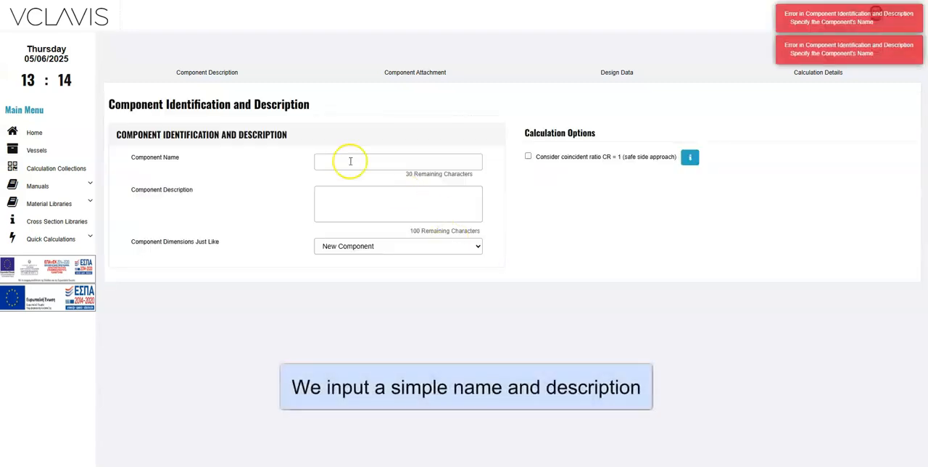
type("SH3")
left_click(379, 206)
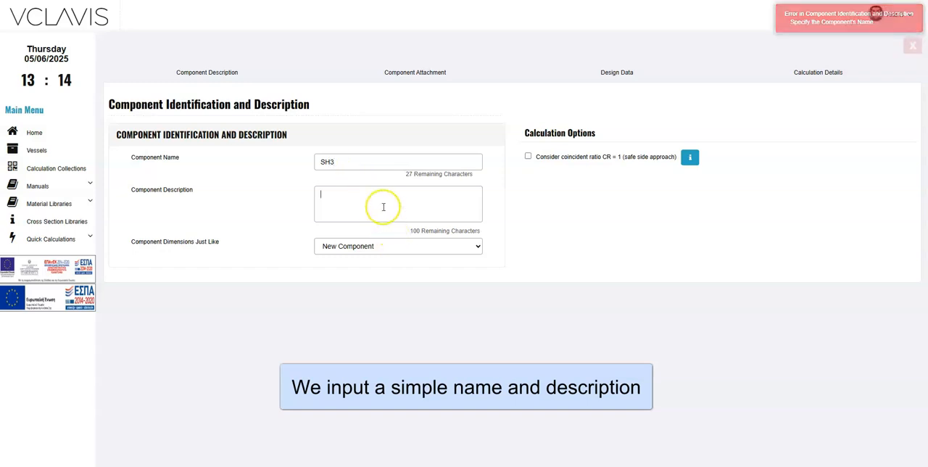
type("SHELL COVER ")
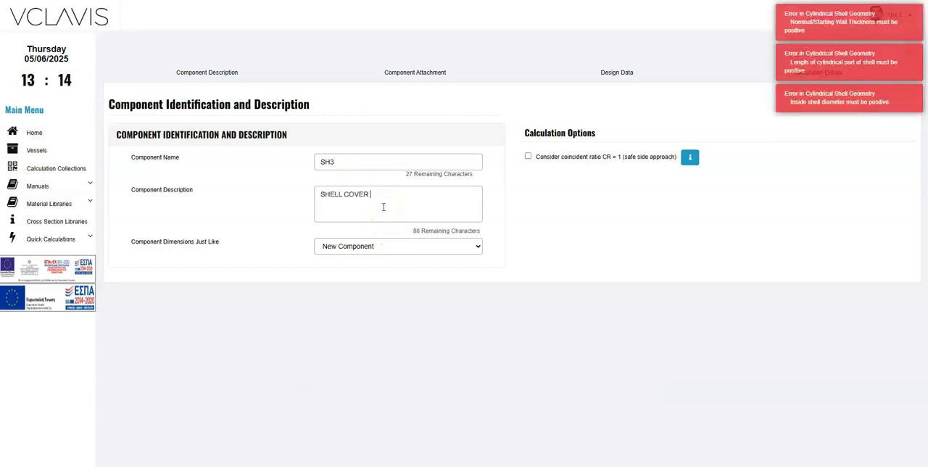
type("CYLLINDER")
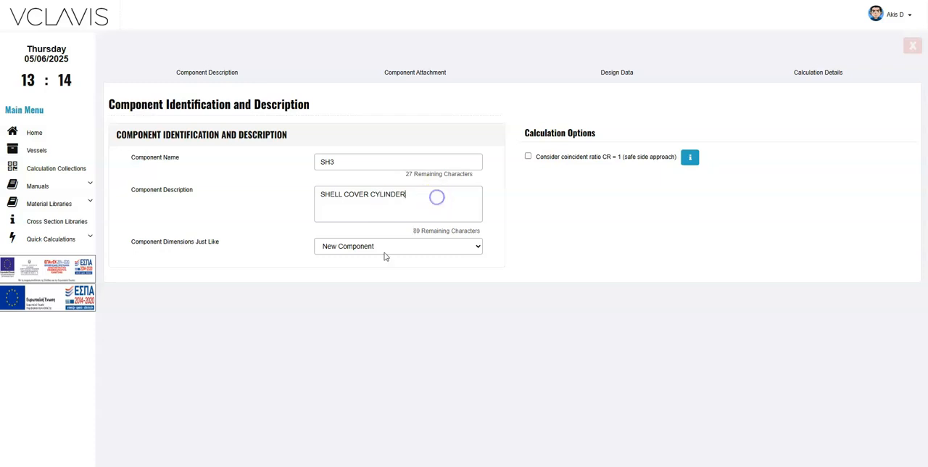
Step: Attach cylindrical shell SH3 to flange F5 as its primary component
left_click(394, 86)
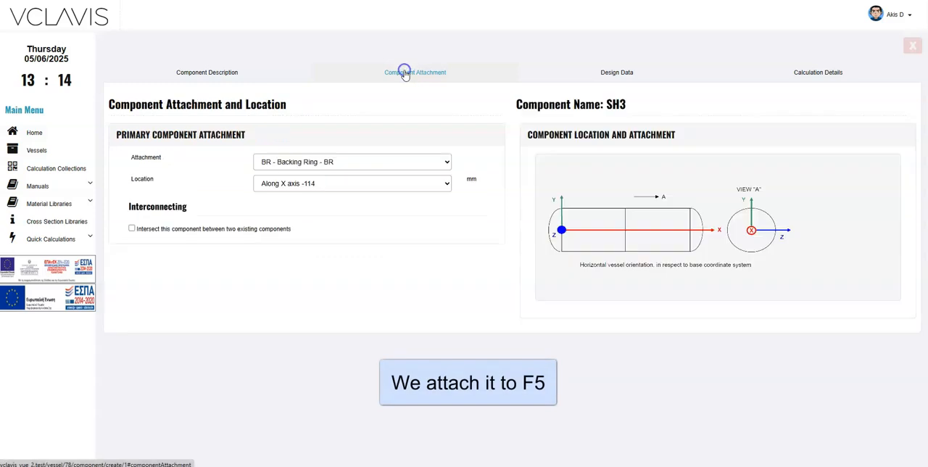
left_click(324, 161)
left_click(326, 191)
left_click(404, 337)
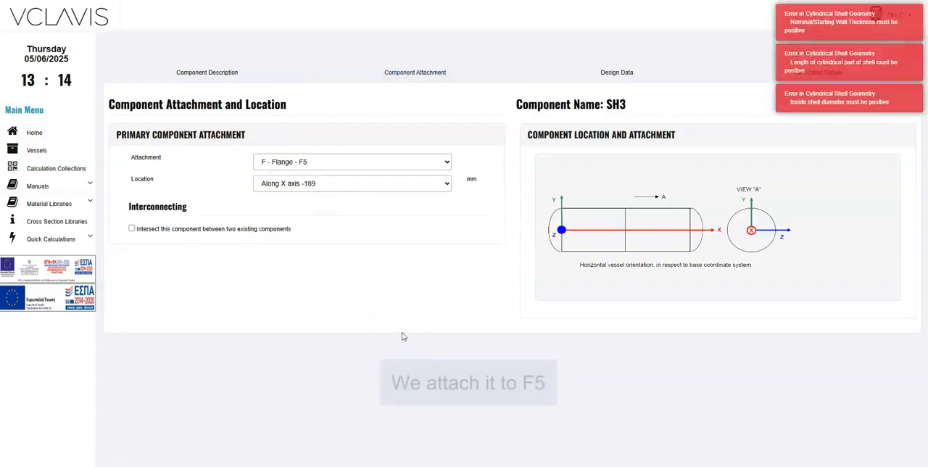
Step: Review SH3's process card and its fabrication, diameter input, heat treatment and weld joint efficiency settings
left_click(616, 73)
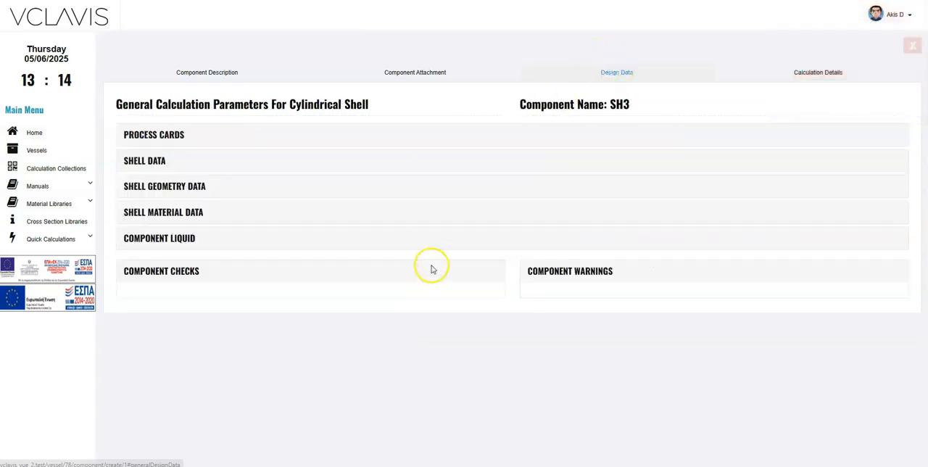
left_click(154, 140)
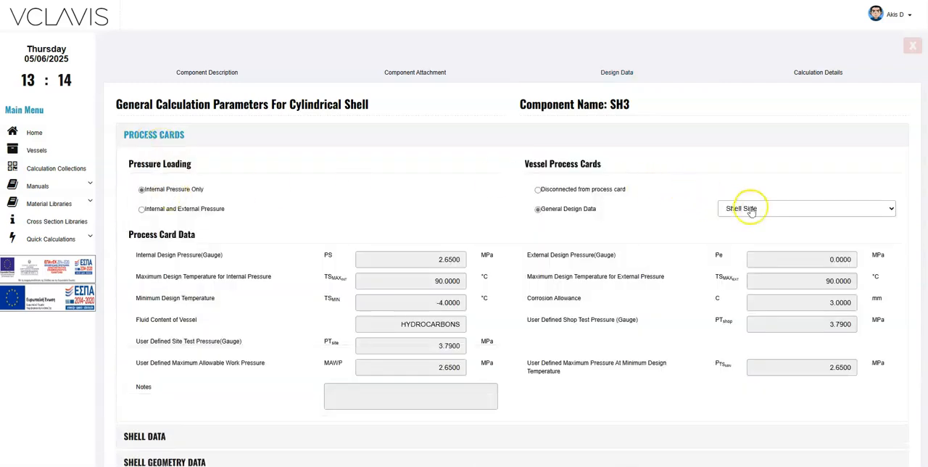
left_click(154, 135)
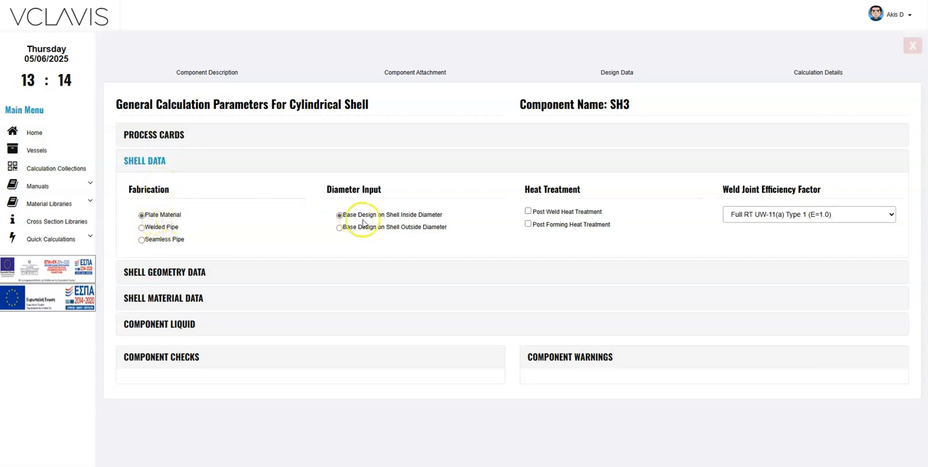
left_click(153, 160)
Step: Set SH3's geometry to 512 mm inside diameter, 123 mm cylindrical length and 10 mm nominal wall thickness
left_click(187, 186)
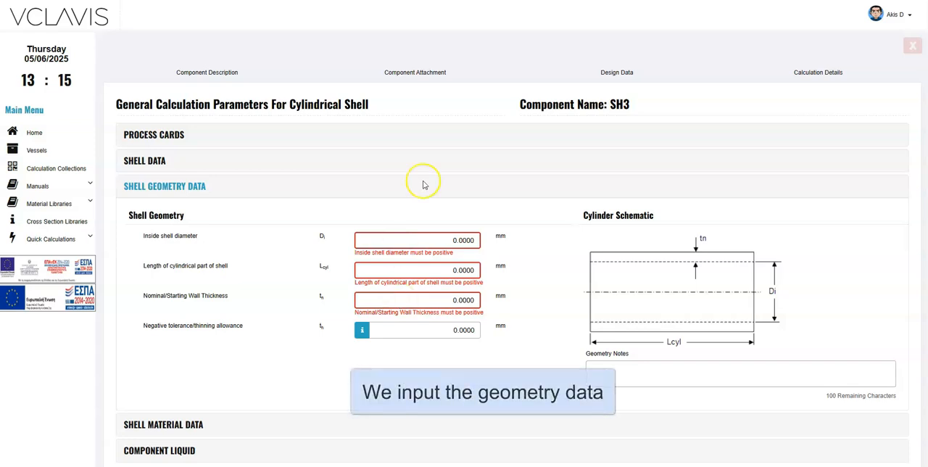
triple_click(416, 240)
key("BackSpace")
type("512")
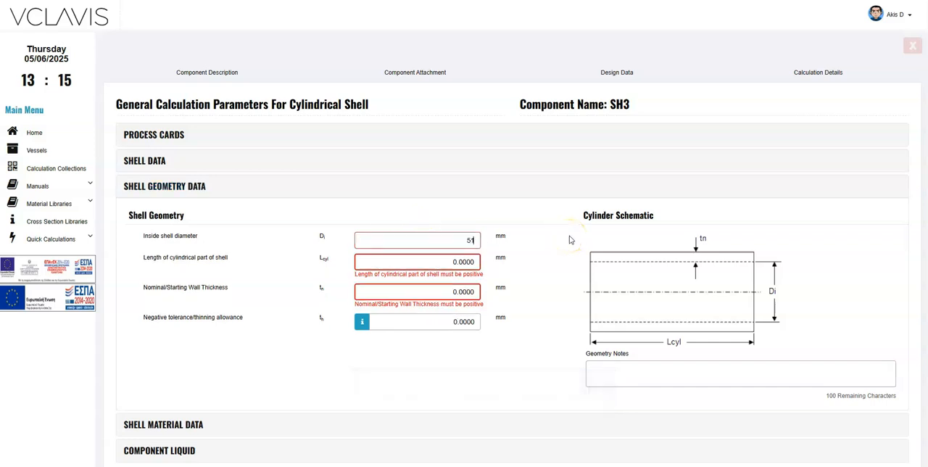
left_click(420, 262)
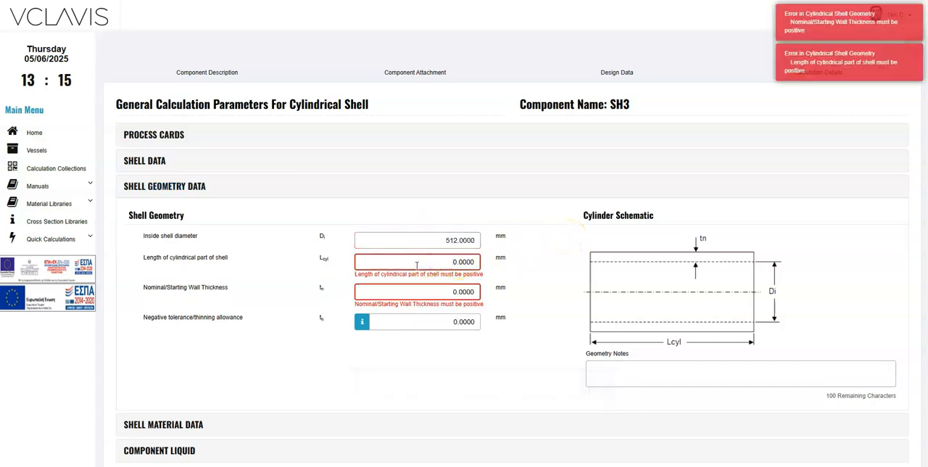
triple_click(416, 265)
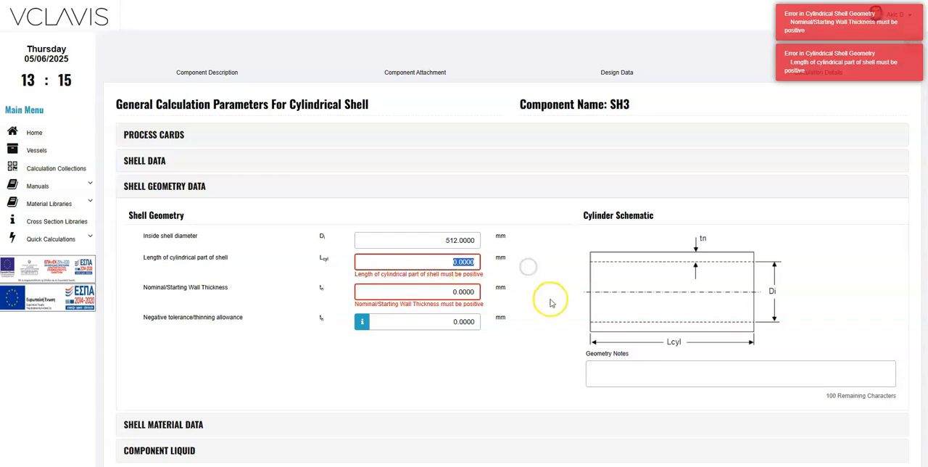
type("123")
triple_click(420, 284)
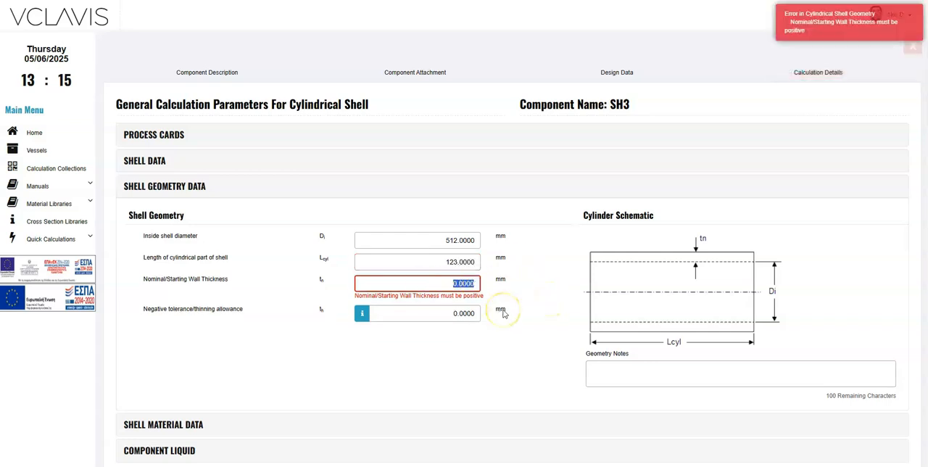
type("10")
left_click(490, 342)
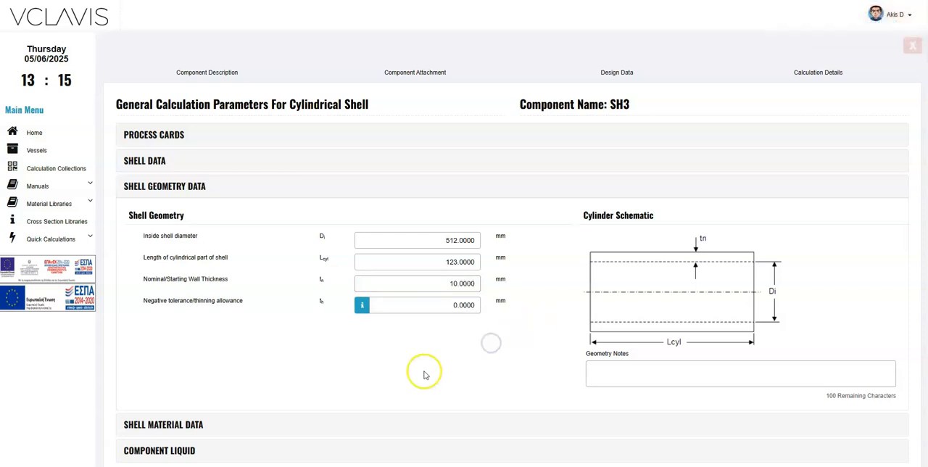
left_click(189, 188)
Step: Choose Carbon steel Plate SA-516 70 as the material of shell SH3
left_click(190, 212)
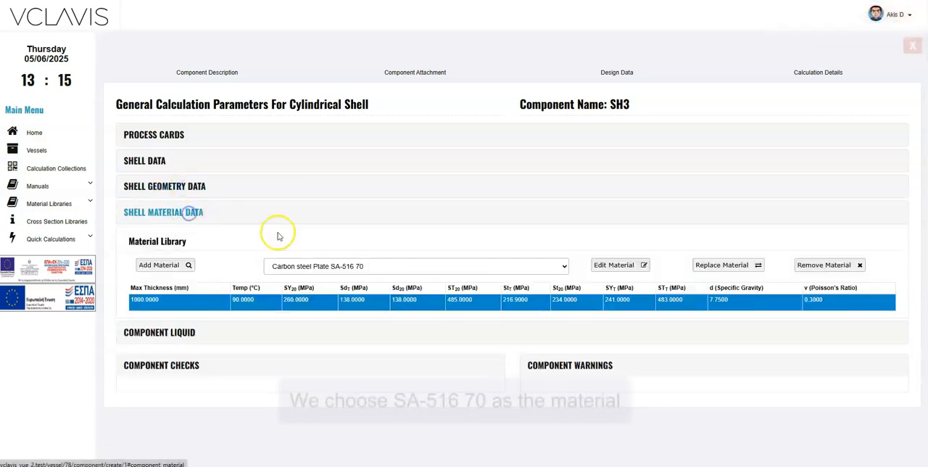
left_click(374, 267)
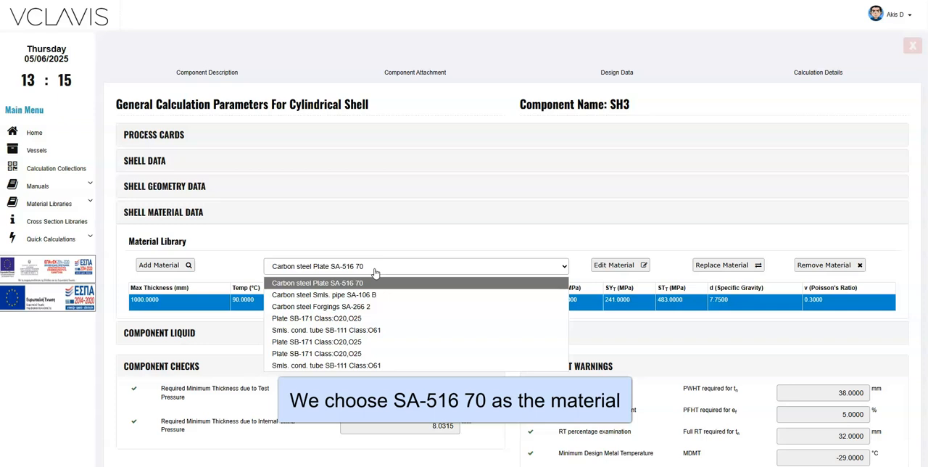
left_click(390, 283)
left_click(155, 216)
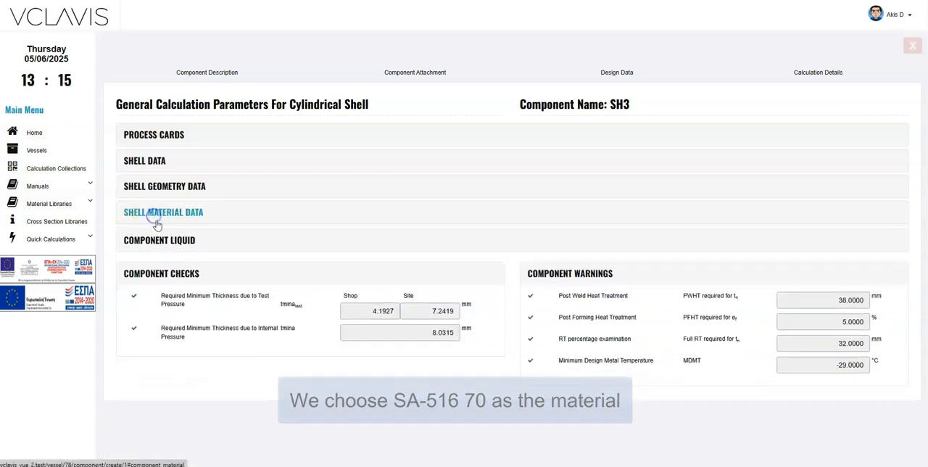
Step: Fill shell SH3 completely with liquid, and save it by running its calculation details before returning to the vessel desktop
left_click(163, 239)
left_click(162, 272)
left_click(673, 75)
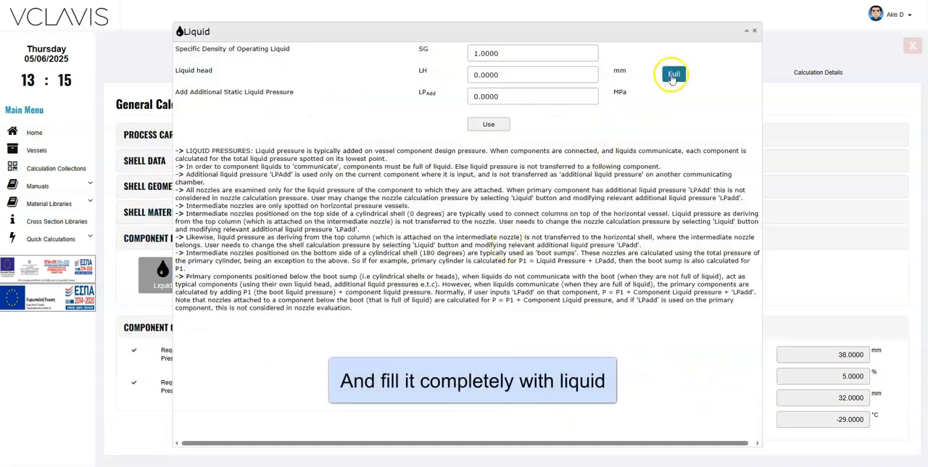
left_click(488, 124)
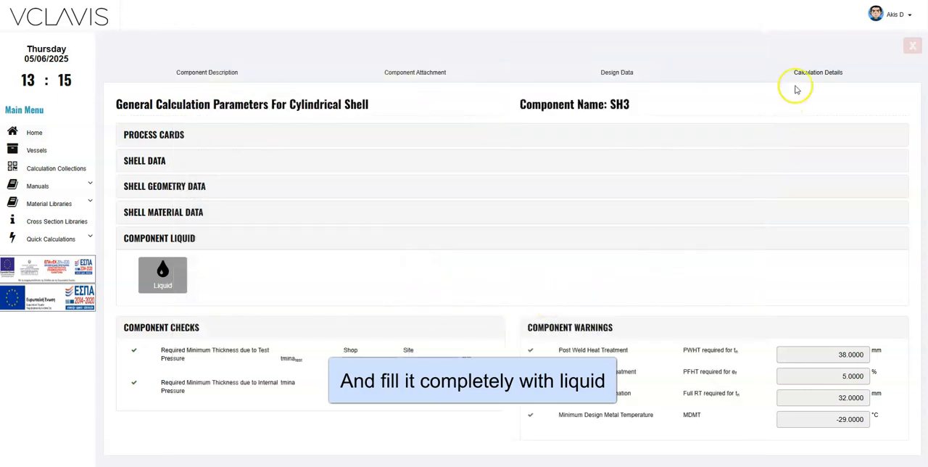
left_click(804, 74)
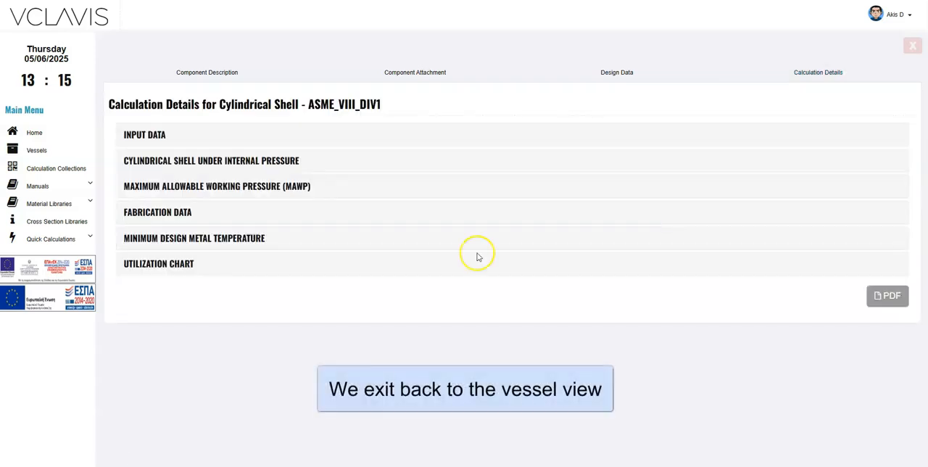
left_click(910, 48)
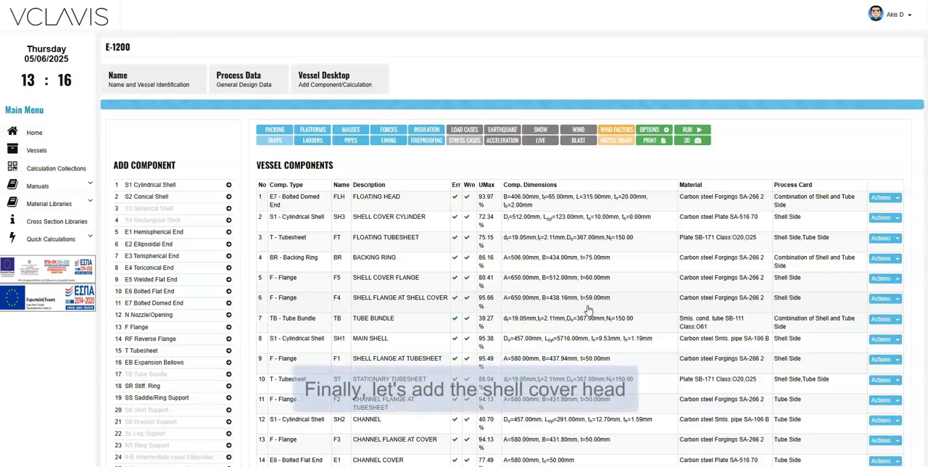
Step: Add an ellipsoidal end component named E2 with the description SHELL COVER HEAD
scroll(465, 301, "down", 1)
scroll(465, 300, "down", 1)
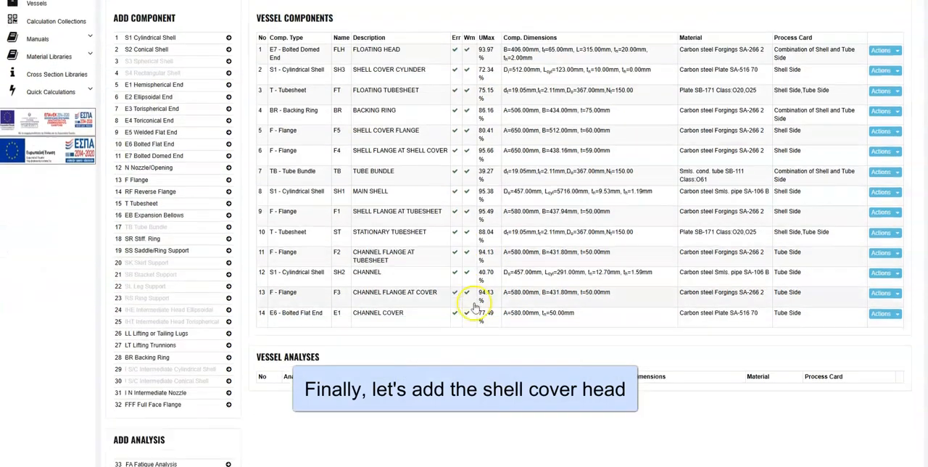
left_click(153, 98)
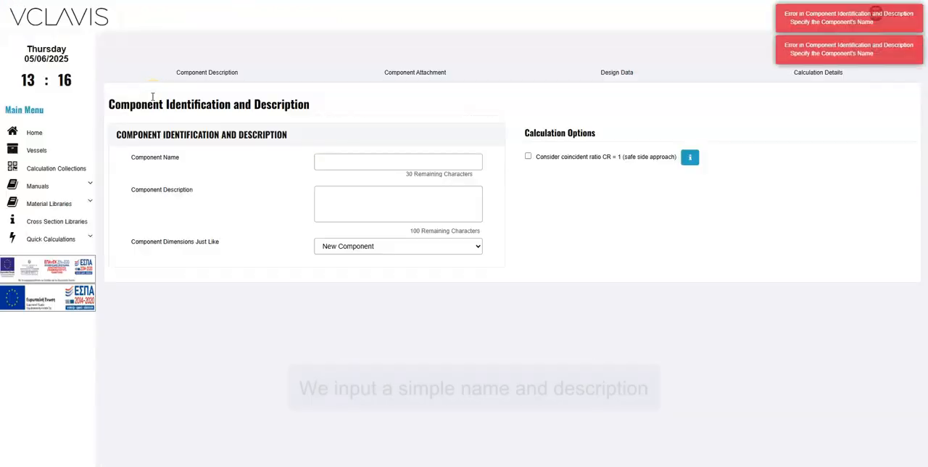
left_click(350, 156)
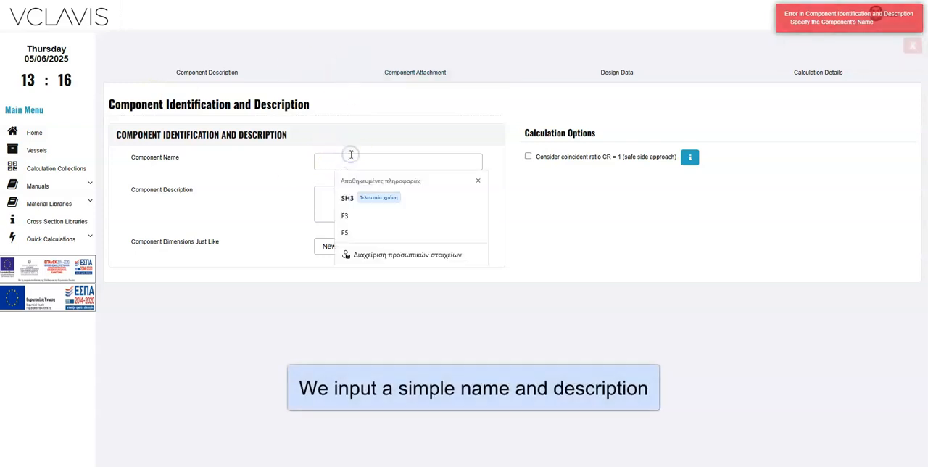
type("E2")
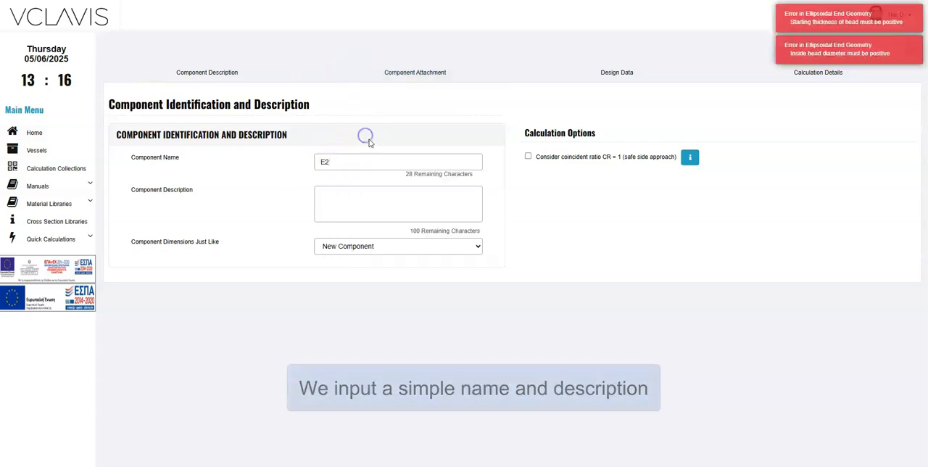
left_click(375, 198)
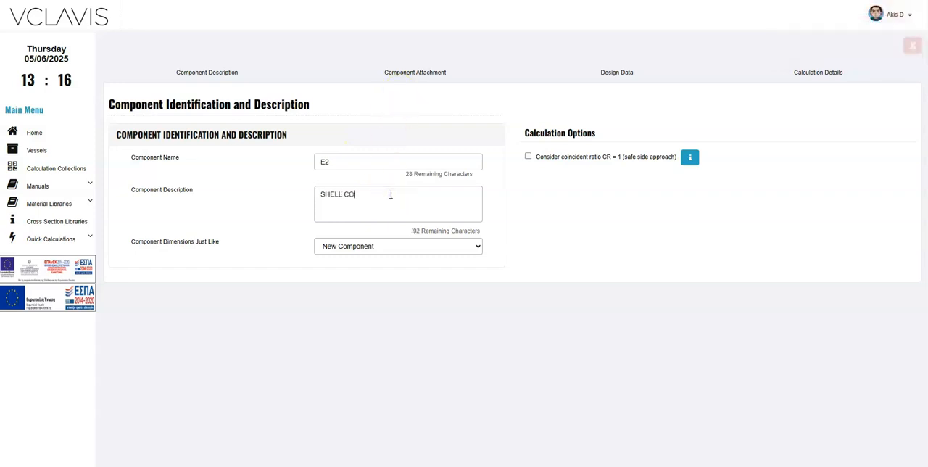
type("EAD")
Step: Attach head E2 to cylindrical shell SH3 at the location Along X axis -312
left_click(425, 72)
left_click(327, 159)
left_click(327, 189)
left_click(342, 297)
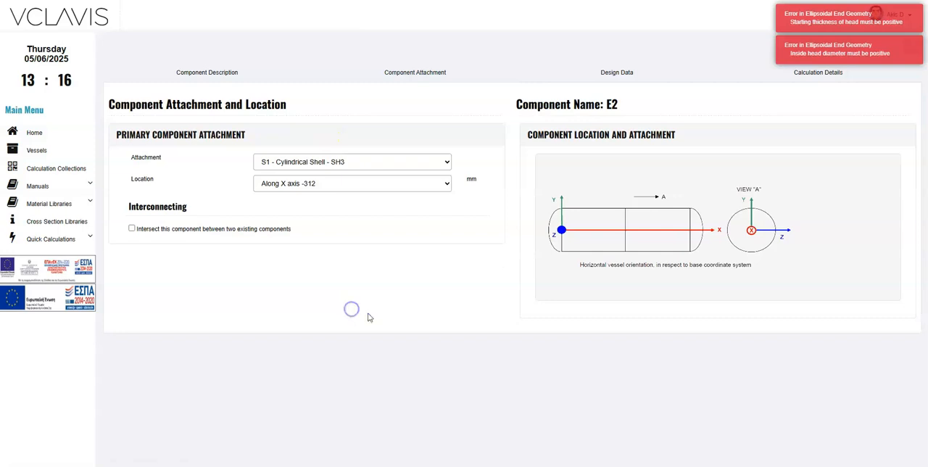
Step: Review E2's process card and enable Post Forming Heat Treatment in its head data
left_click(612, 71)
left_click(154, 134)
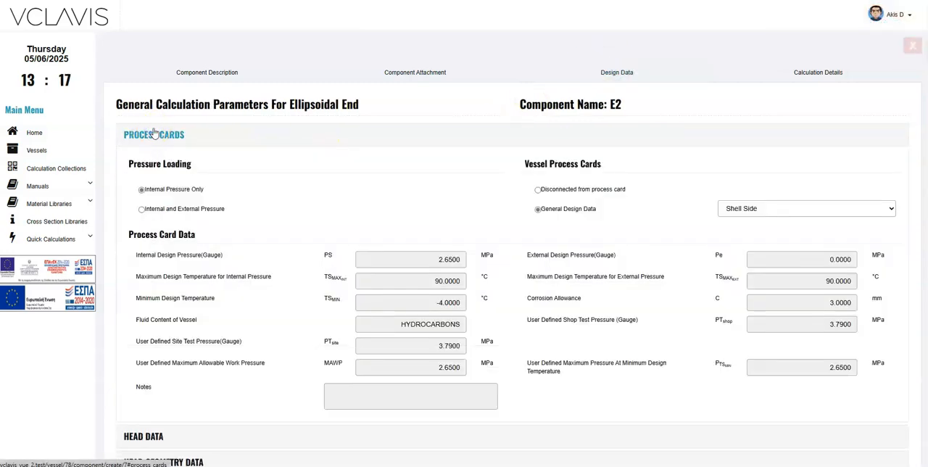
left_click(154, 134)
left_click(155, 165)
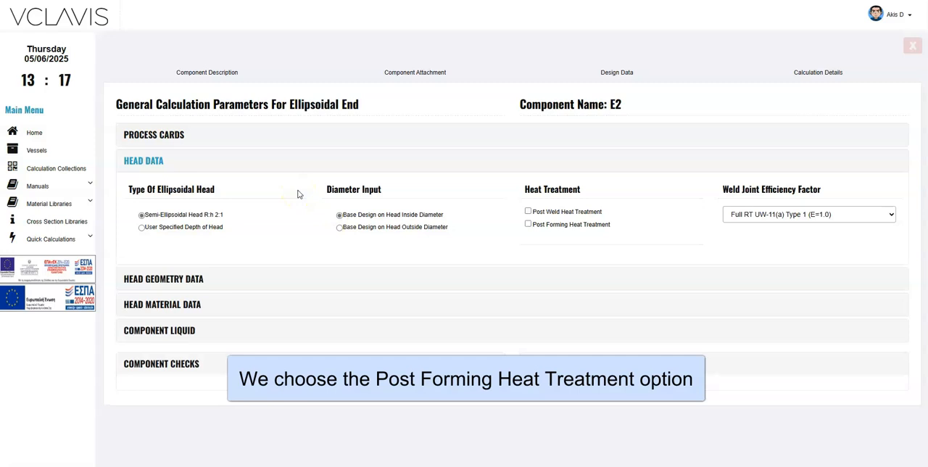
left_click(528, 225)
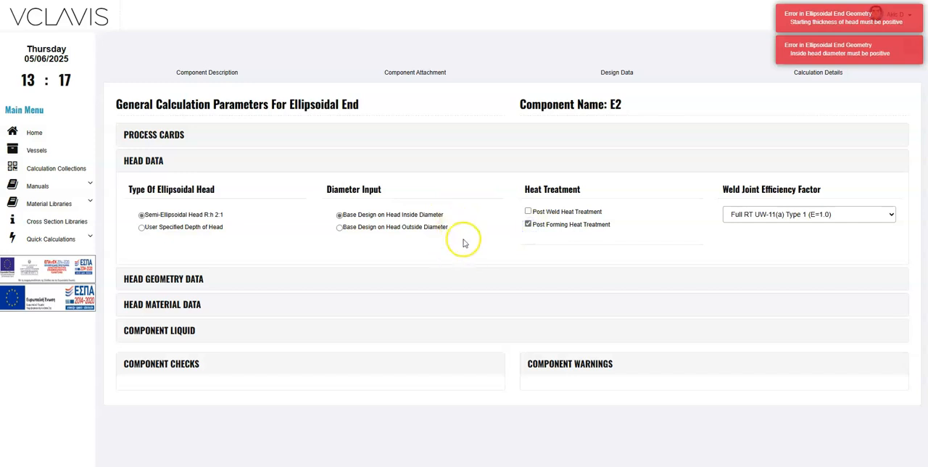
left_click(143, 161)
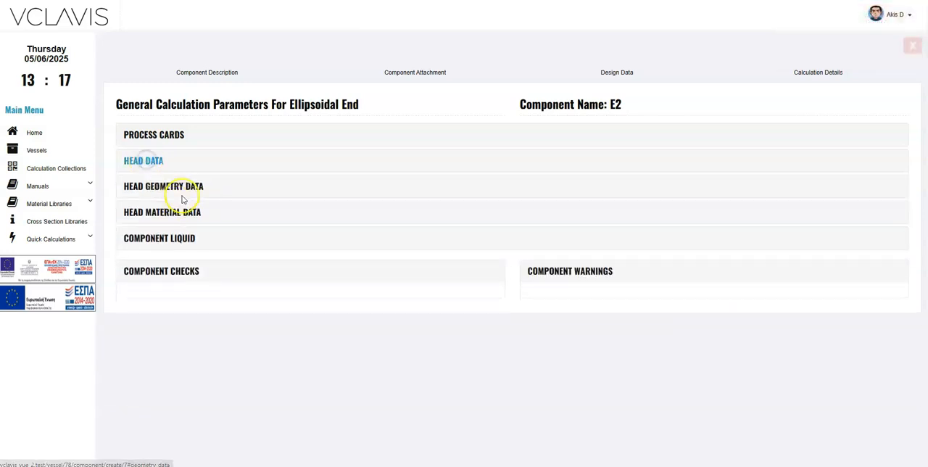
Step: Set E2's inside head diameter to 512 mm and its straight flange length to 50 mm
left_click(185, 192)
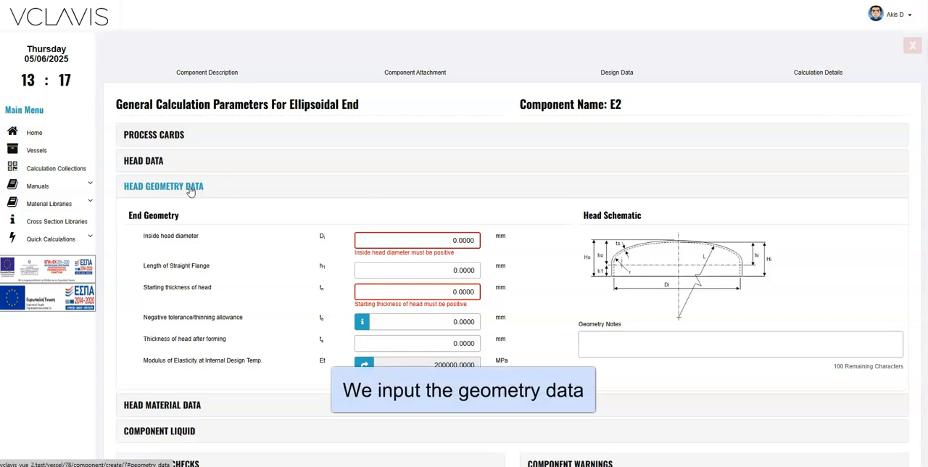
left_click_drag(398, 240, 516, 246)
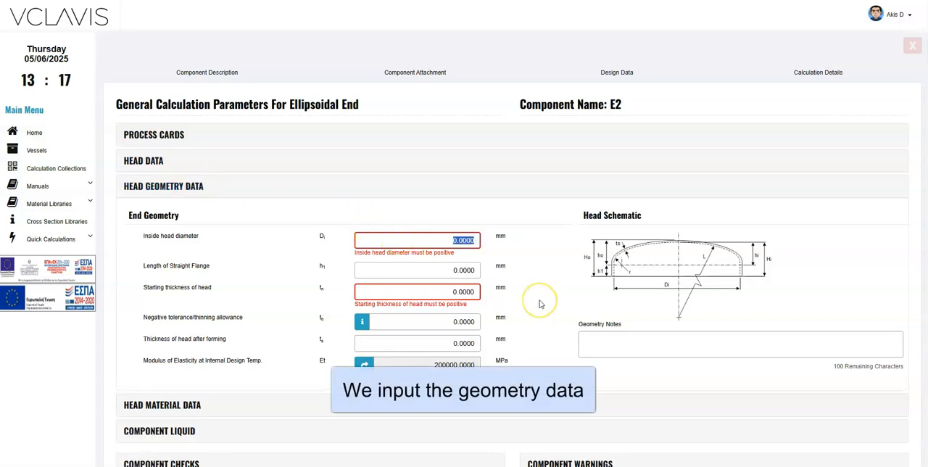
type("512.0000")
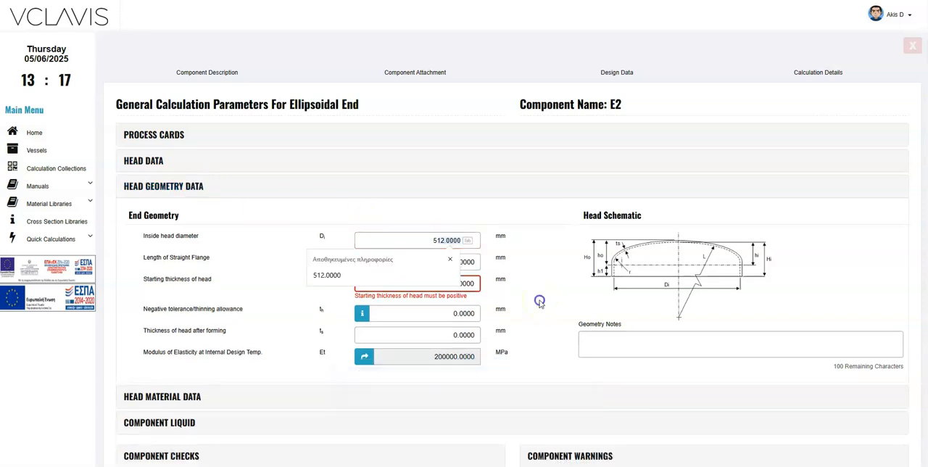
left_click(539, 300)
left_click_drag(418, 267, 512, 280)
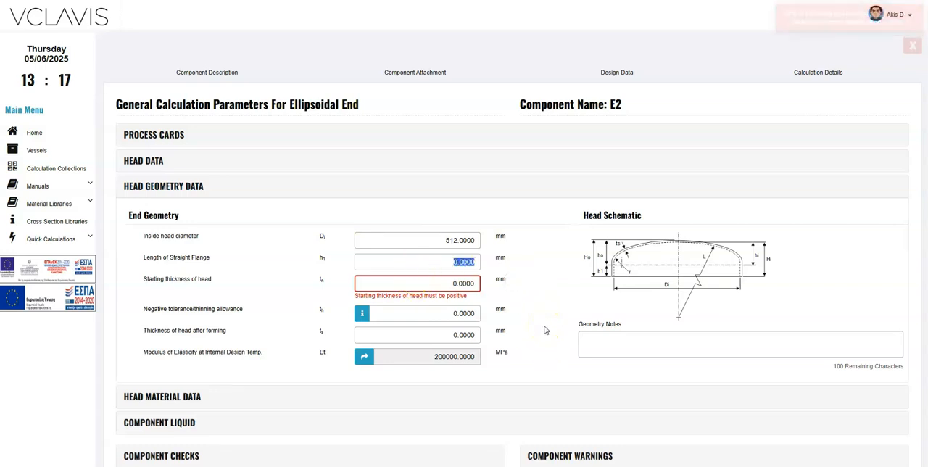
left_click(543, 327)
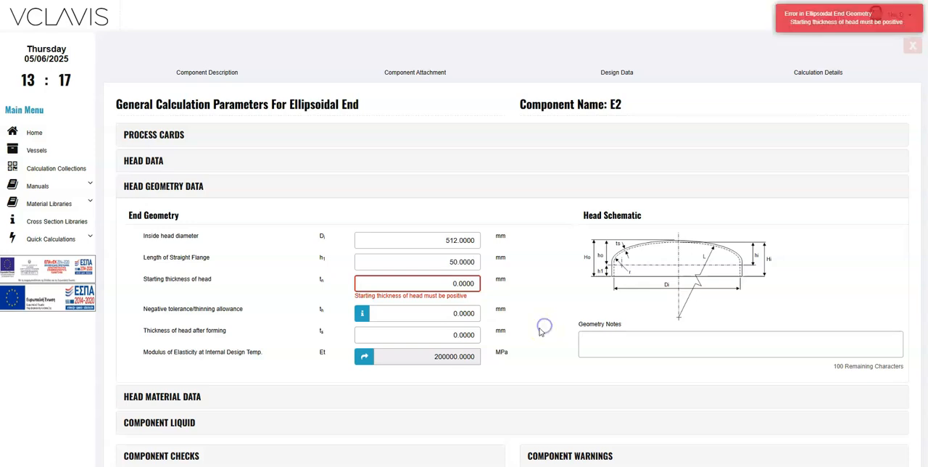
Step: Set E2's starting head thickness to 12 mm and its negative tolerance/thinning allowance to 2 mm
left_click_drag(433, 283, 530, 291)
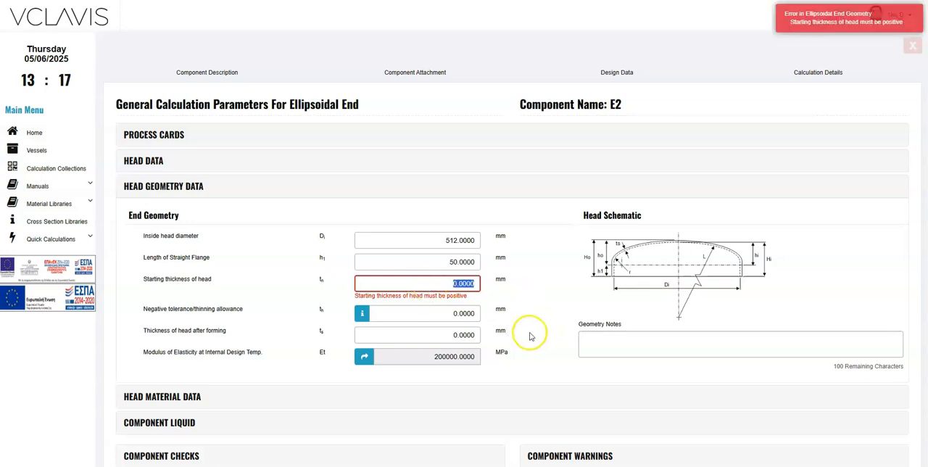
type("12")
left_click(527, 332)
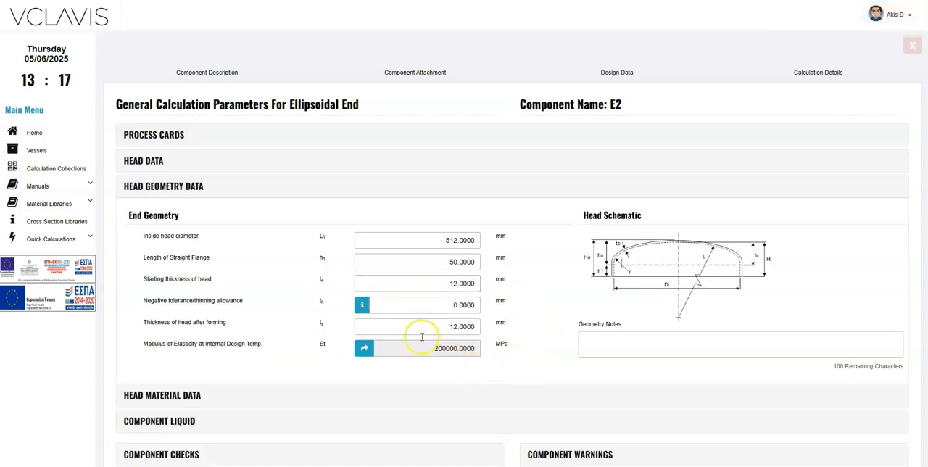
left_click_drag(431, 306, 533, 308)
type("2")
left_click(535, 353)
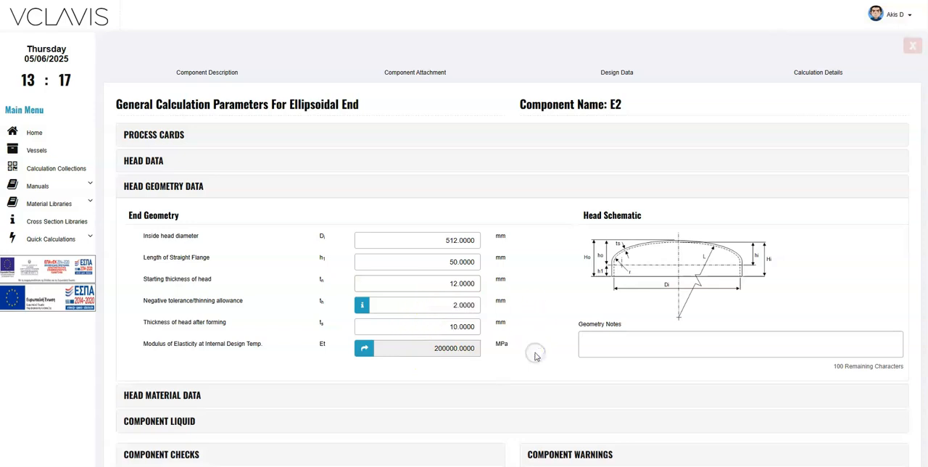
left_click(362, 355)
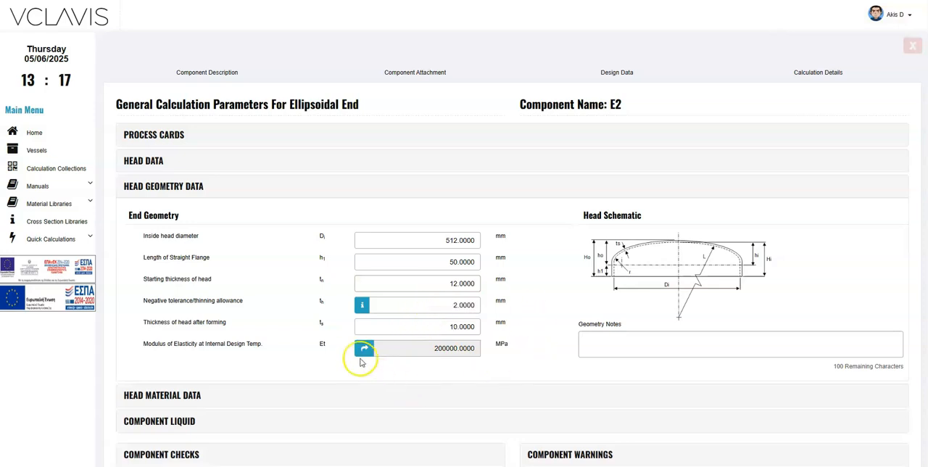
left_click_drag(442, 326, 491, 321)
left_click_drag(441, 304, 530, 338)
left_click(530, 336)
left_click_drag(436, 327, 487, 324)
Step: Set E2's modulus of elasticity from table TM1 Ferrous materials using carbon steels with C ≤ 0.30%
left_click(364, 348)
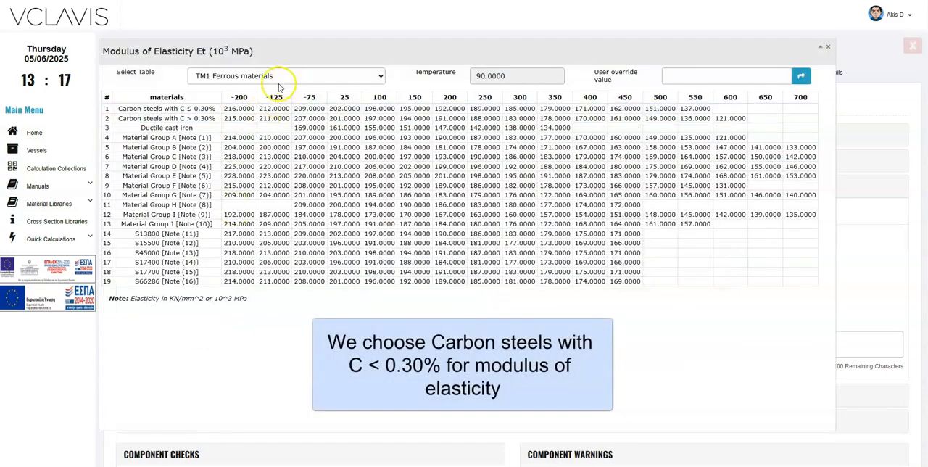
left_click(171, 110)
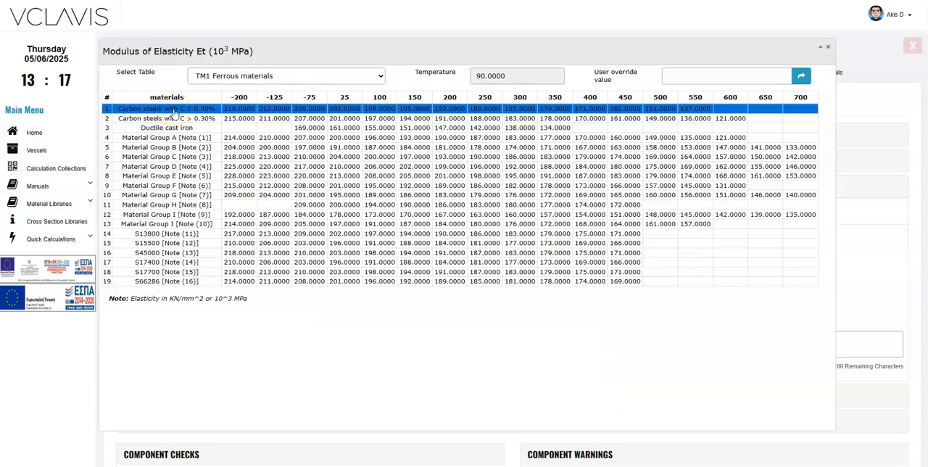
double_click(174, 110)
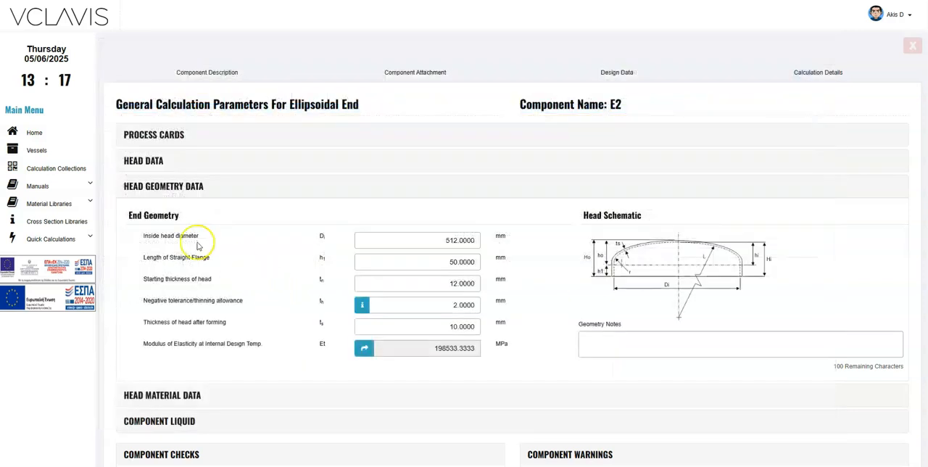
left_click(174, 189)
Step: Check the material choices for head E2 and keep Carbon steel Plate SA-516 70
left_click(185, 212)
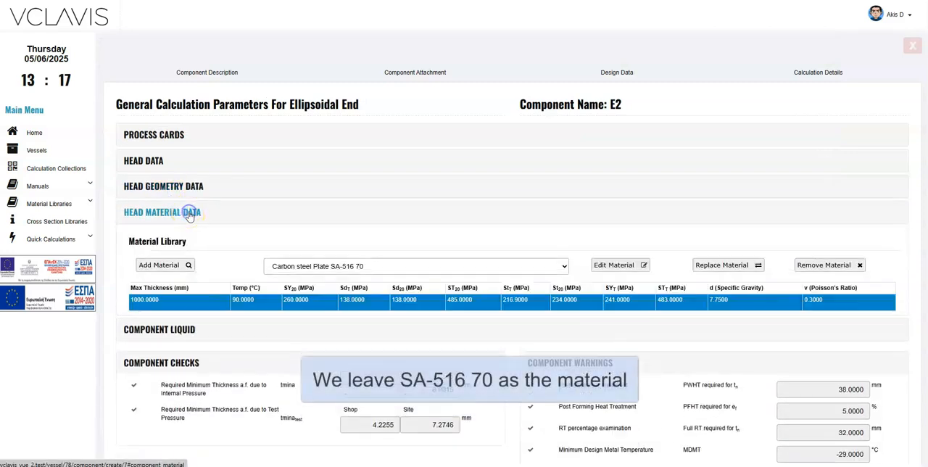
left_click(416, 266)
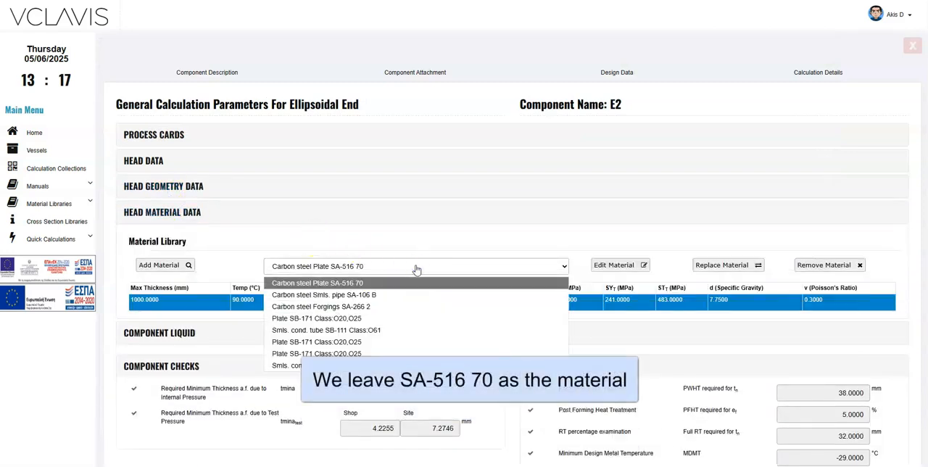
left_click(415, 267)
left_click(183, 215)
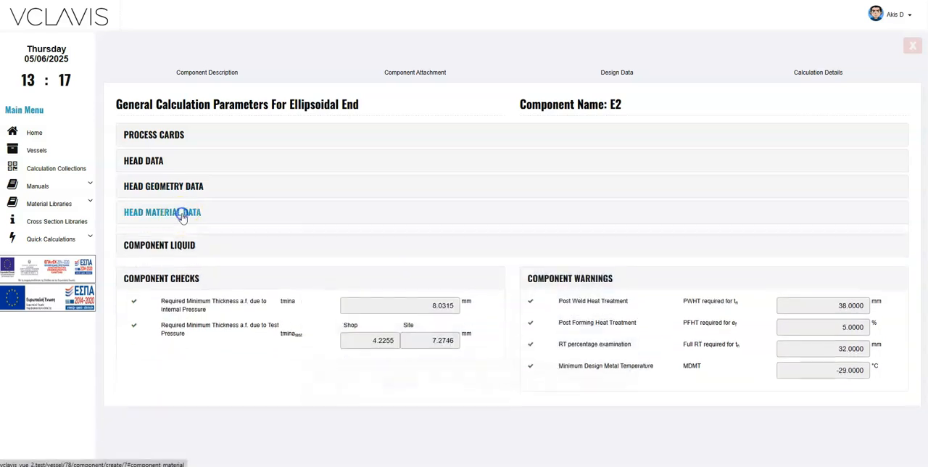
Step: Fill head E2 with liquid, and run its calculation details before returning to the vessel desktop
left_click(184, 237)
left_click(164, 272)
left_click(671, 74)
left_click(489, 124)
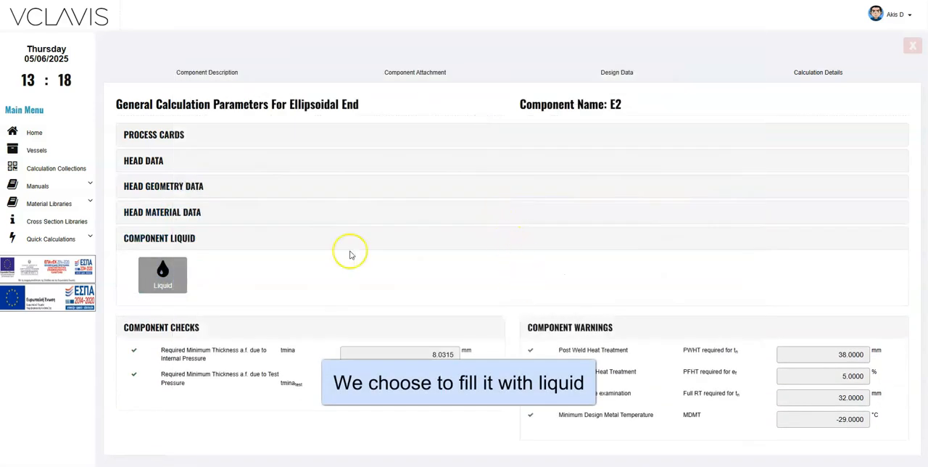
left_click(187, 245)
left_click(803, 72)
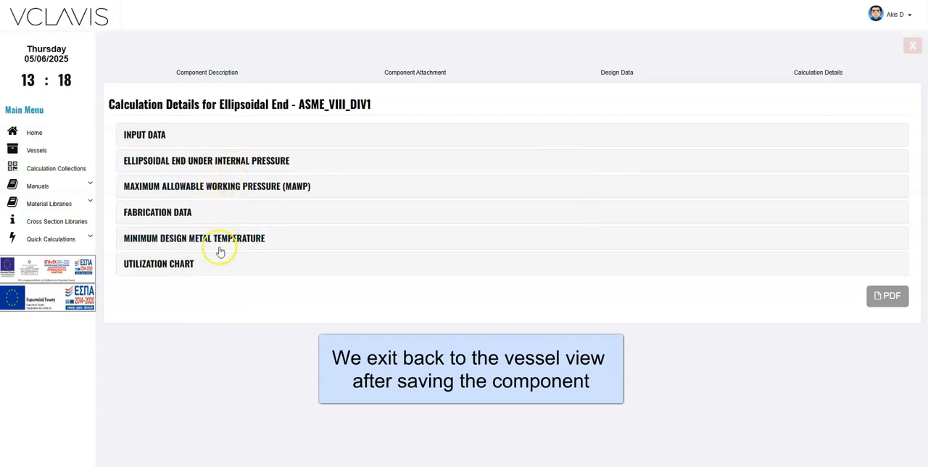
left_click(911, 47)
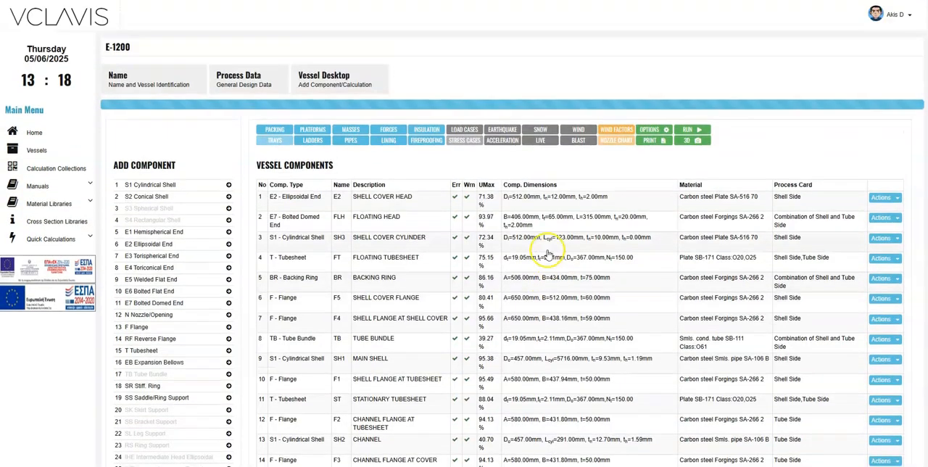
Step: Open the 3D model of E-1200 from the vessel desktop and examine the shell cover head end
scroll(547, 255, "down", 1)
scroll(546, 254, "down", 1)
scroll(547, 251, "up", 1)
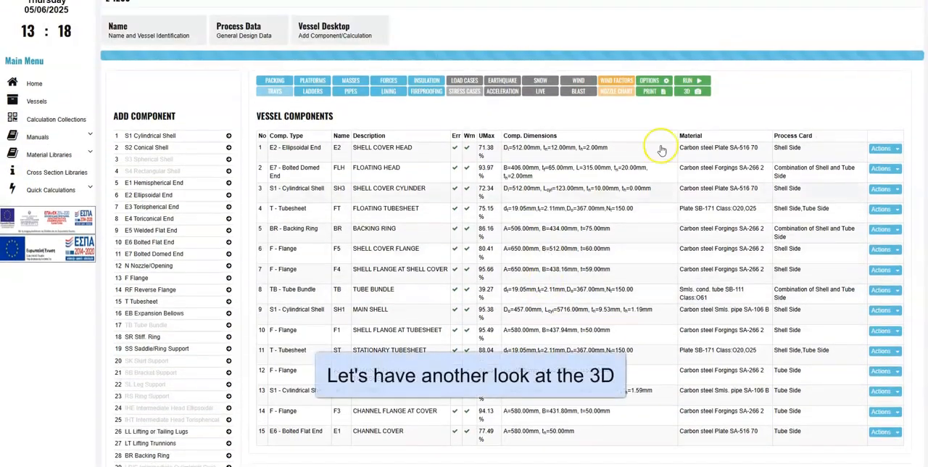
left_click(692, 96)
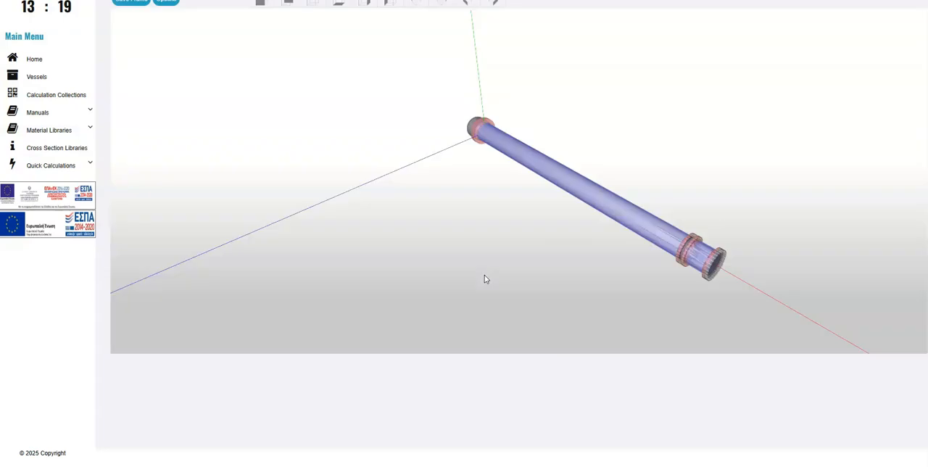
scroll(484, 275, "up", 1)
left_click_drag(453, 239, 575, 186)
left_click_drag(517, 253, 496, 252)
scroll(473, 250, "up", 4)
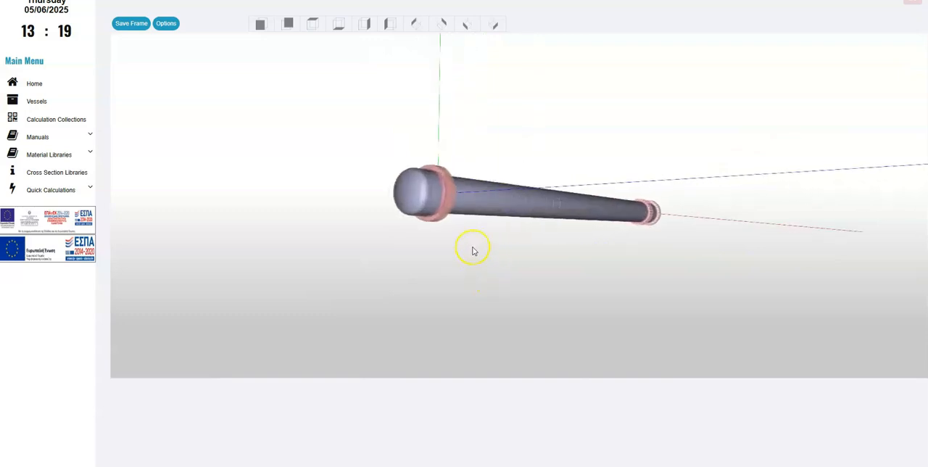
scroll(473, 250, "up", 1)
left_click(387, 193)
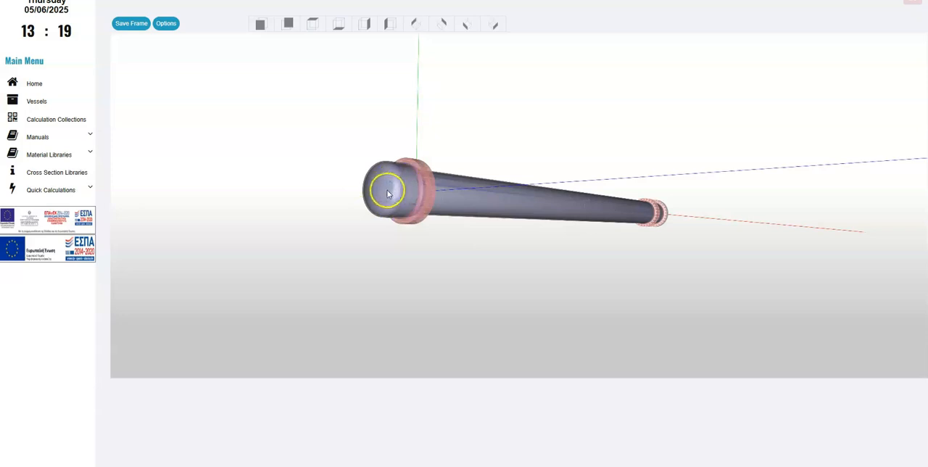
Step: Go through the first four preset 3D views to inspect the complete heat exchanger body
left_click(259, 26)
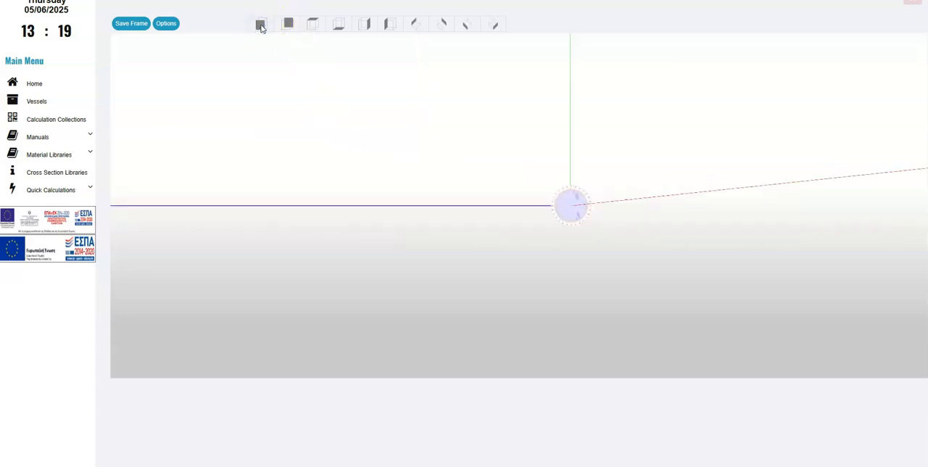
left_click(287, 24)
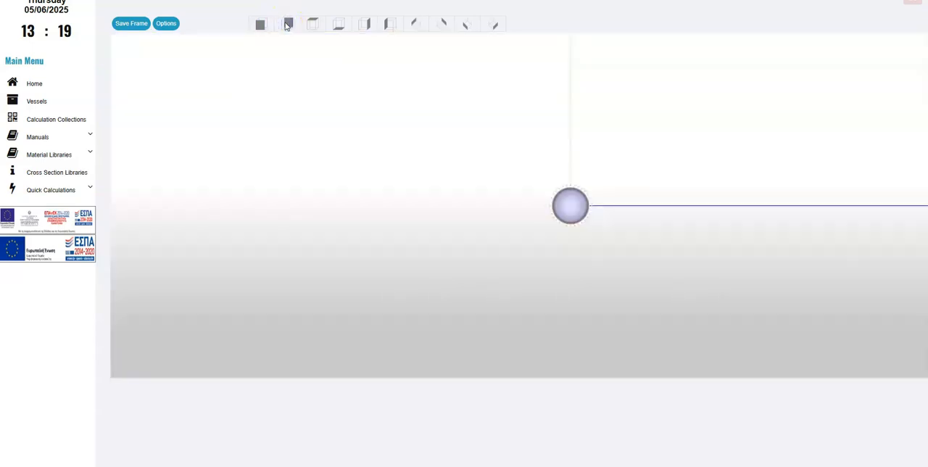
left_click(310, 25)
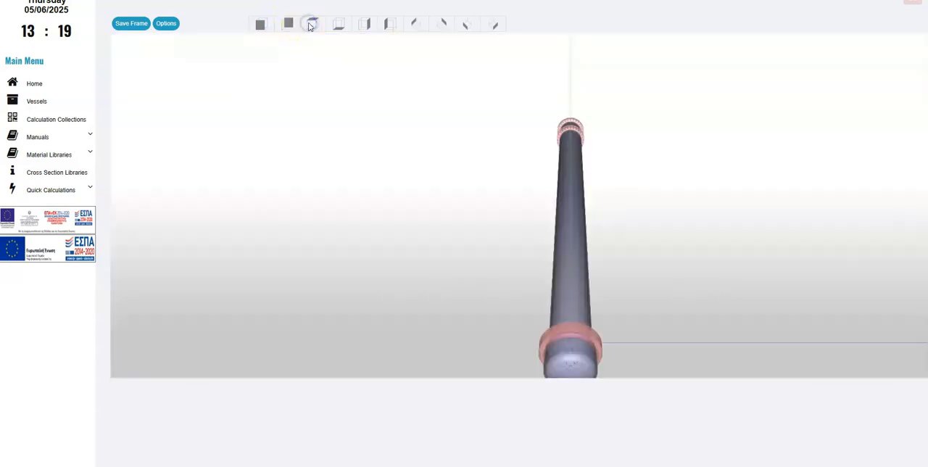
left_click(339, 26)
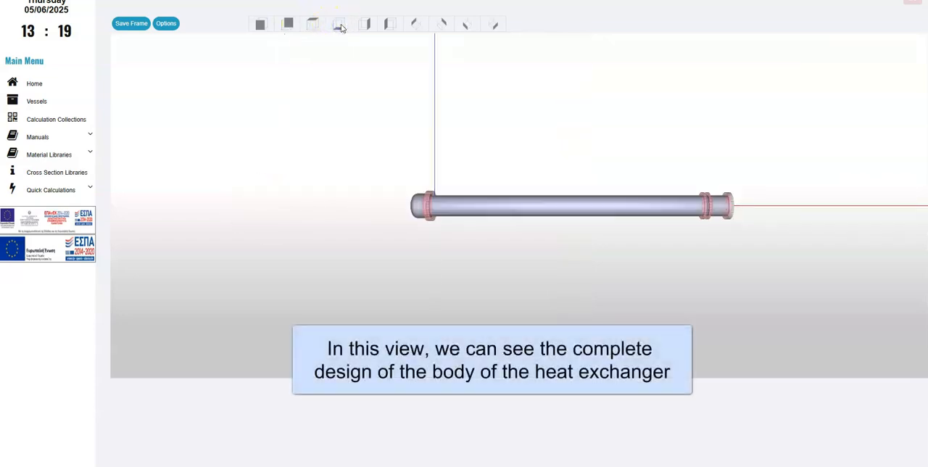